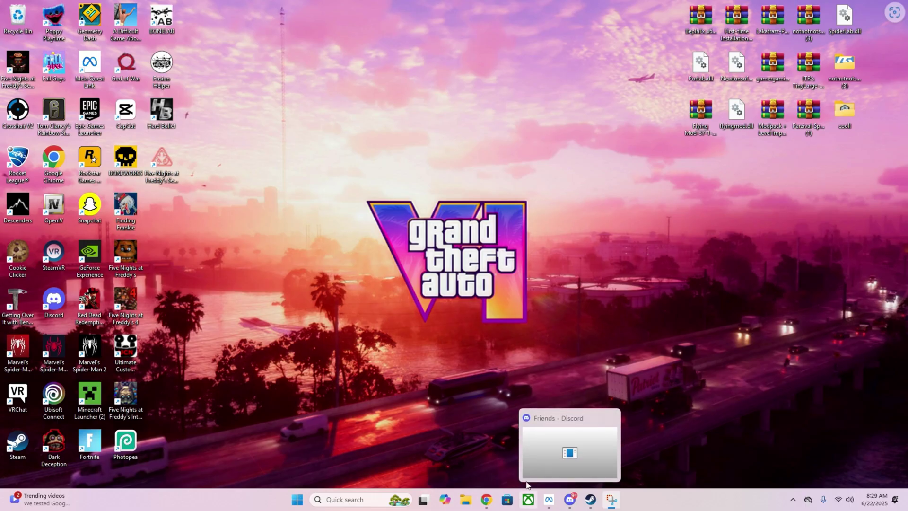
Switch to Chrome and bring up the Boneworks mod list on Thunderstore
{"action": "left_click", "coordinate": [487, 499]}
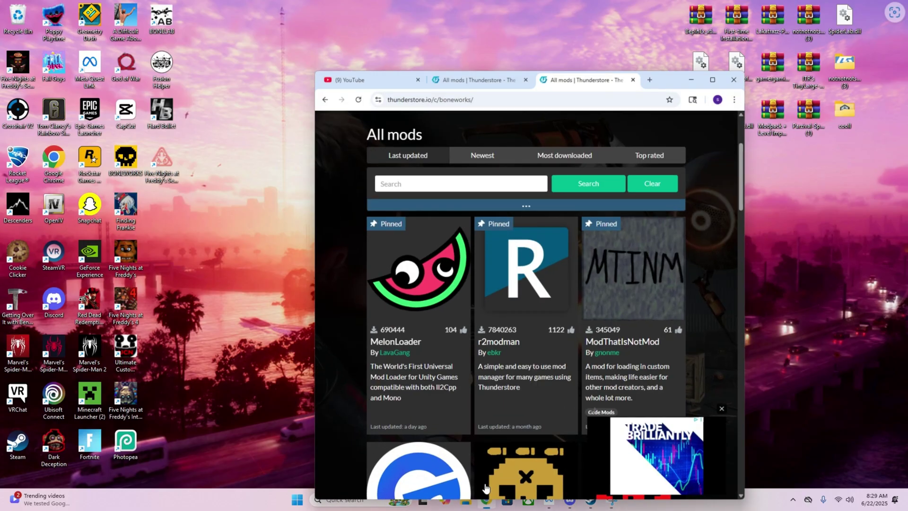
{"action": "left_click", "coordinate": [457, 72]}
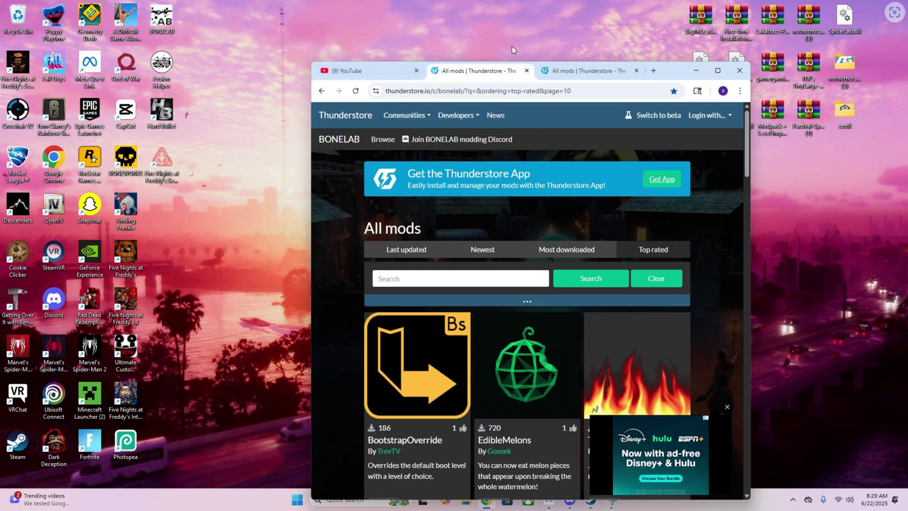
{"action": "left_click", "coordinate": [573, 72]}
{"action": "left_click", "coordinate": [655, 71]}
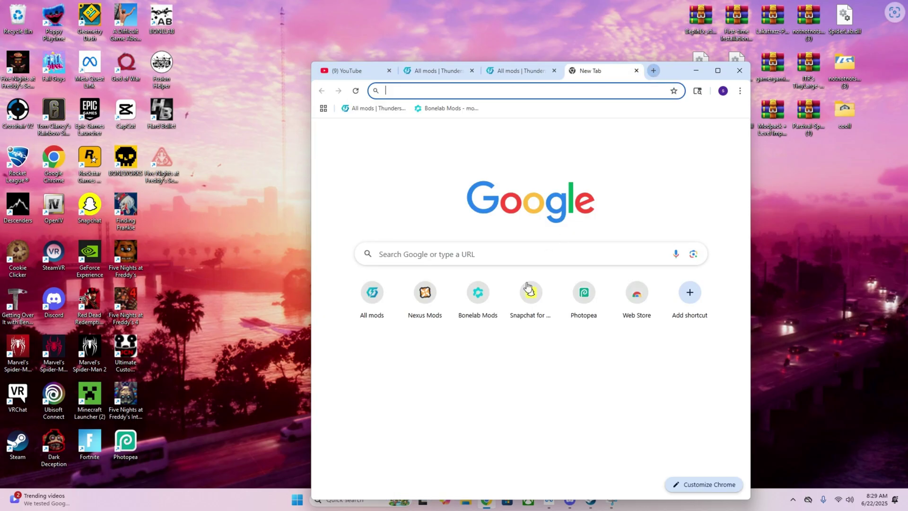
{"action": "left_click", "coordinate": [497, 259]}
{"action": "type", "text": "bone"}
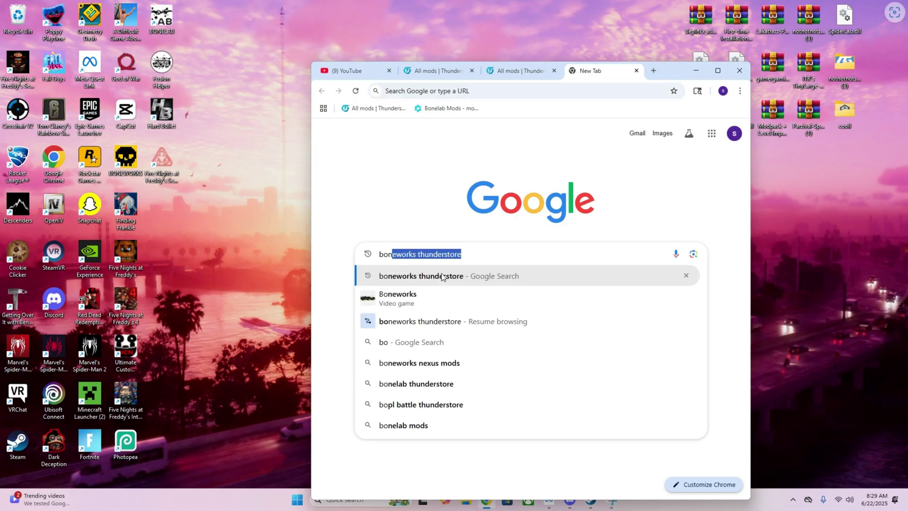
{"action": "key", "text": "BackSpace"}
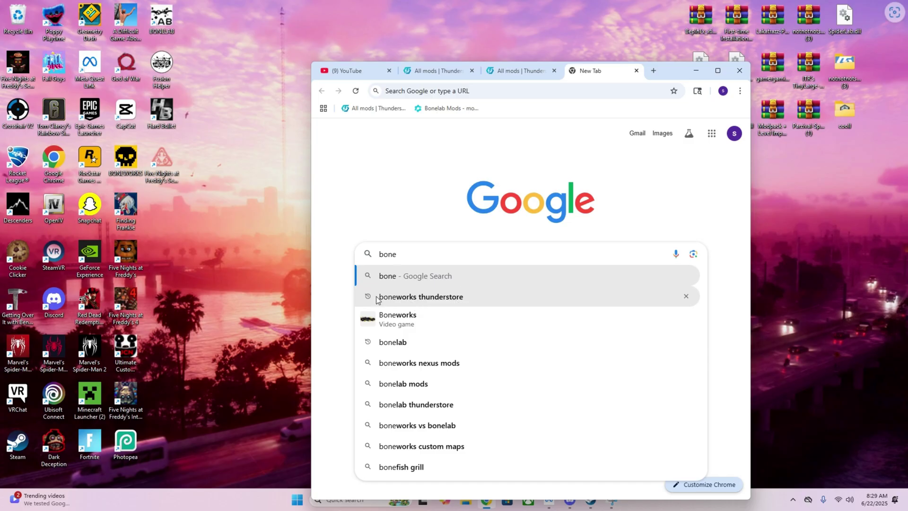
{"action": "left_click", "coordinate": [480, 146]}
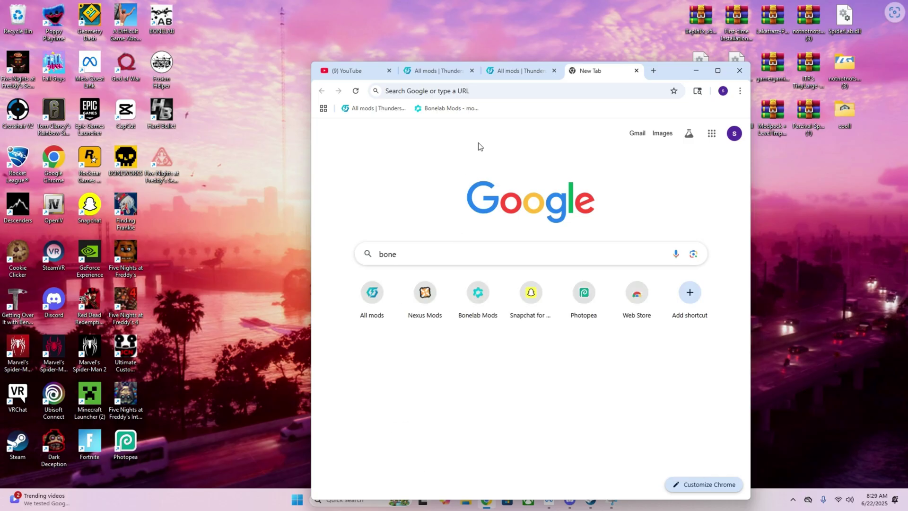
Return to the Thunderstore Boneworks mod list and sort it by Top rated
{"action": "left_click", "coordinate": [424, 72]}
{"action": "left_click", "coordinate": [514, 71]}
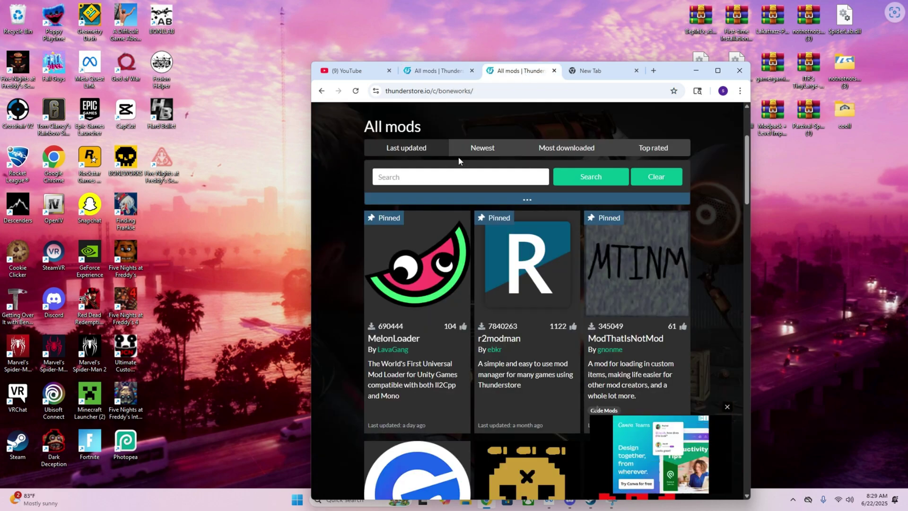
{"action": "scroll", "coordinate": [352, 147], "scroll_direction": "up", "scroll_amount": 3}
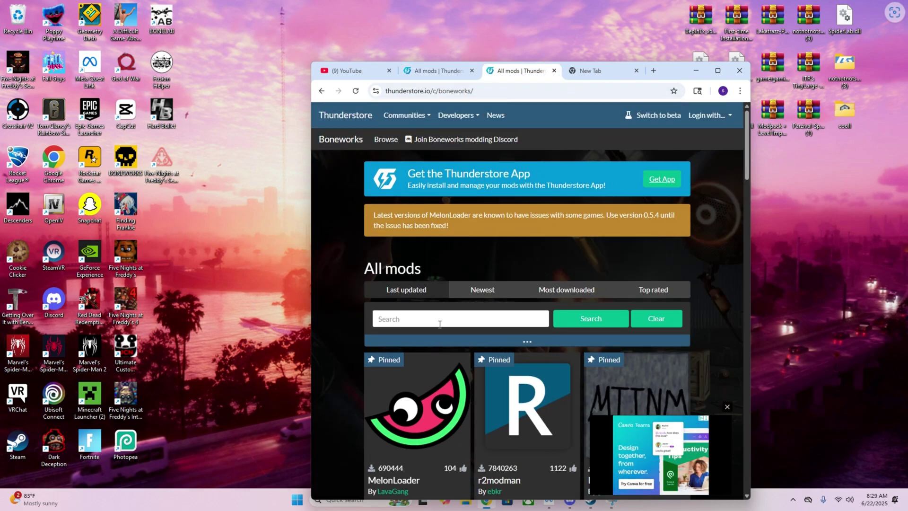
{"action": "scroll", "coordinate": [435, 326], "scroll_direction": "down", "scroll_amount": 1}
{"action": "left_click", "coordinate": [658, 242]}
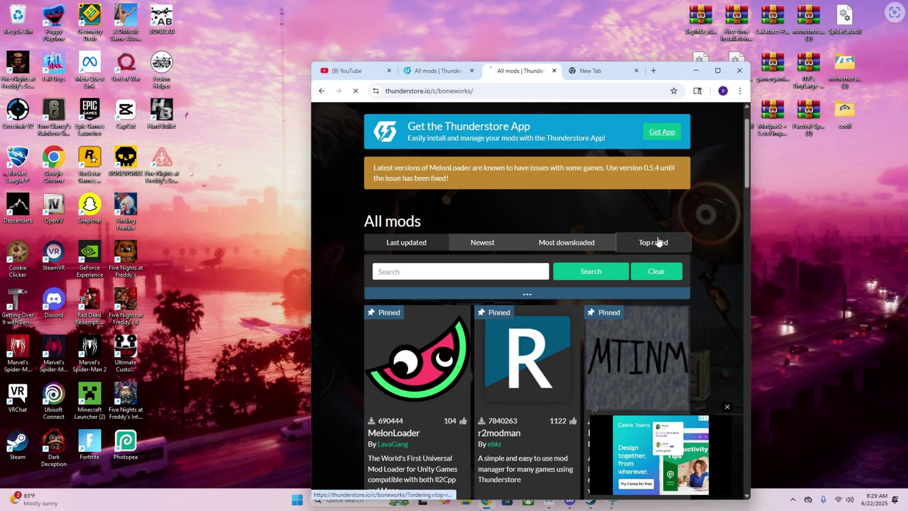
Open the MelonLoader mod page and bring up its list of available versions
{"action": "scroll", "coordinate": [492, 284], "scroll_direction": "down", "scroll_amount": 2}
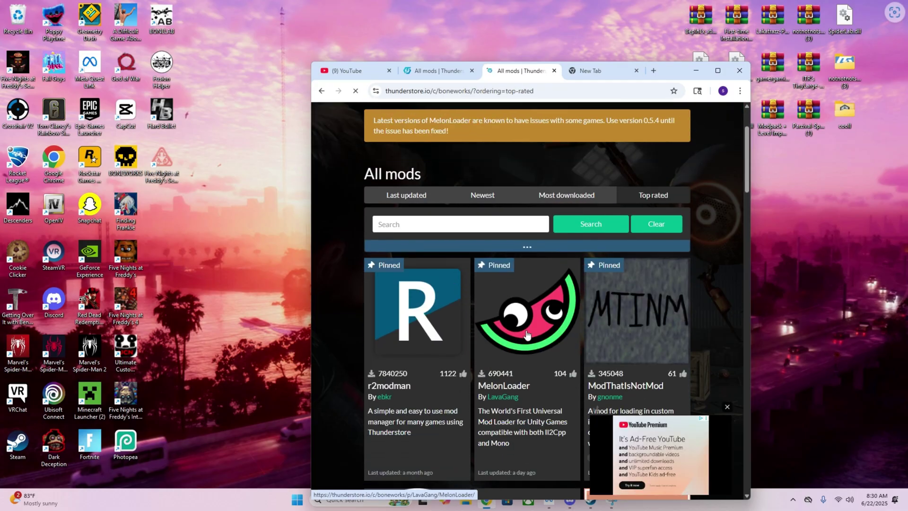
{"action": "left_click", "coordinate": [541, 300]}
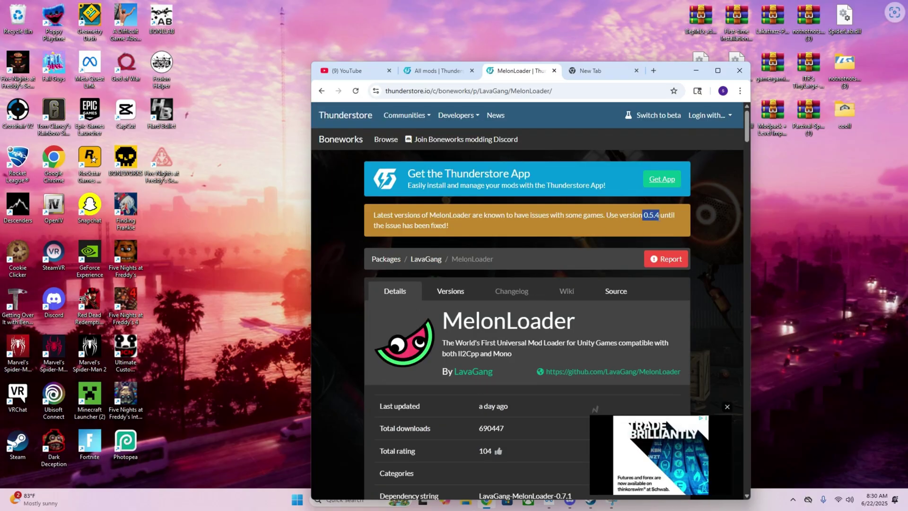
{"action": "left_click", "coordinate": [526, 241]}
{"action": "scroll", "coordinate": [520, 284], "scroll_direction": "down", "scroll_amount": 3}
{"action": "scroll", "coordinate": [562, 323], "scroll_direction": "down", "scroll_amount": 2}
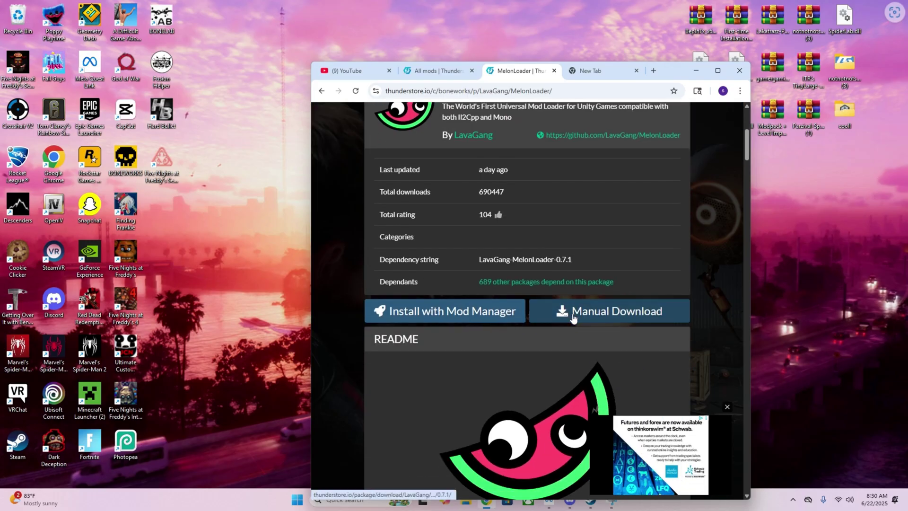
{"action": "scroll", "coordinate": [574, 316], "scroll_direction": "up", "scroll_amount": 5}
{"action": "left_click", "coordinate": [447, 292]}
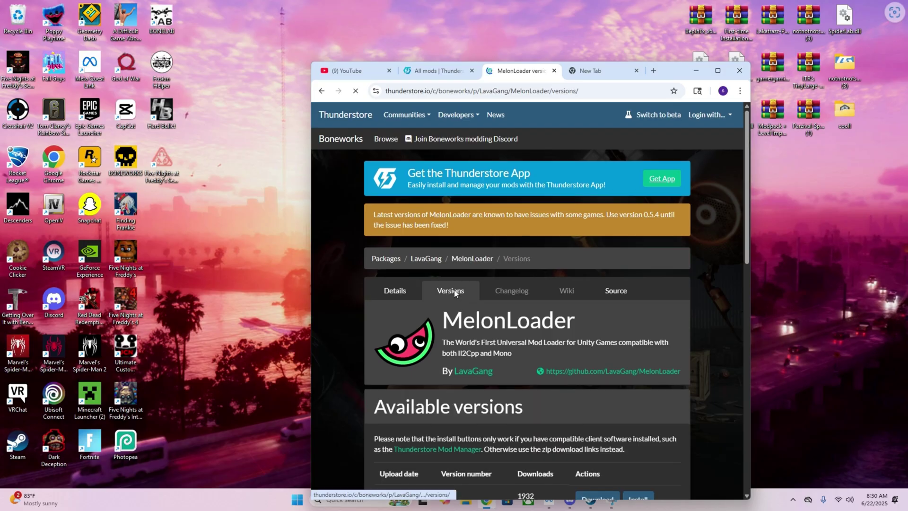
Download MelonLoader version 0.5.4 and check it in the recent download history
{"action": "scroll", "coordinate": [475, 294], "scroll_direction": "down", "scroll_amount": 5}
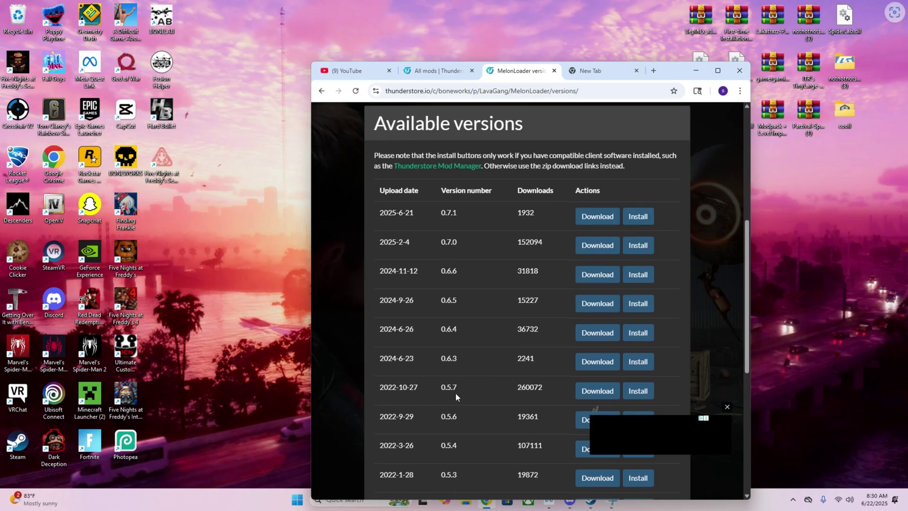
{"action": "scroll", "coordinate": [458, 397], "scroll_direction": "down", "scroll_amount": 2}
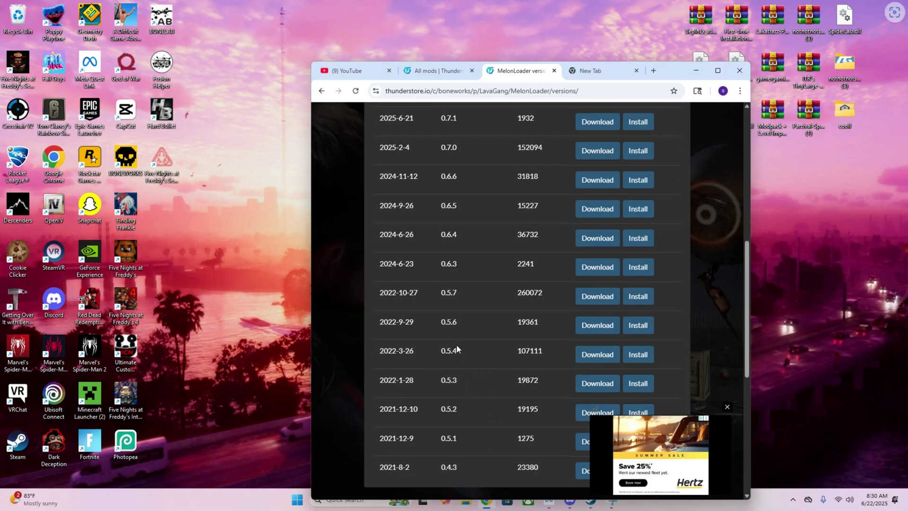
{"action": "left_click", "coordinate": [597, 354]}
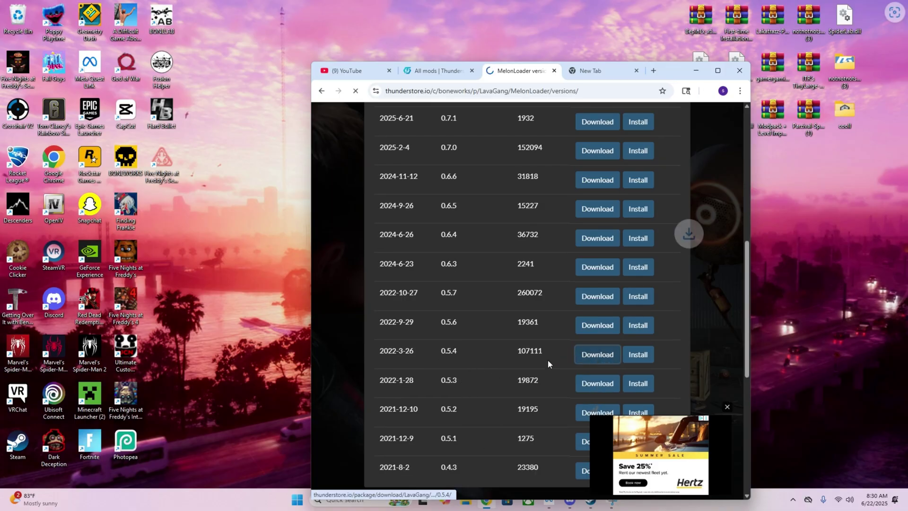
{"action": "scroll", "coordinate": [547, 359], "scroll_direction": "up", "scroll_amount": 5}
{"action": "scroll", "coordinate": [651, 170], "scroll_direction": "up", "scroll_amount": 2}
{"action": "left_click", "coordinate": [706, 91]}
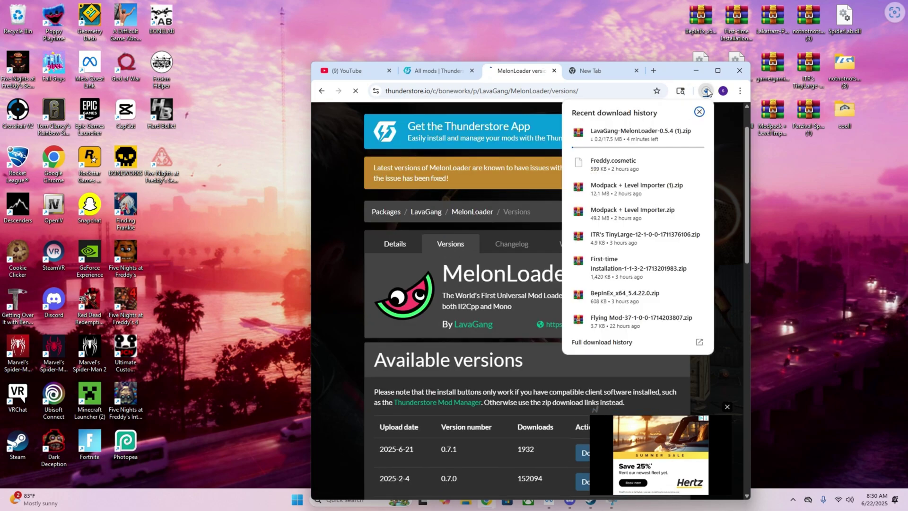
{"action": "left_click", "coordinate": [348, 177]}
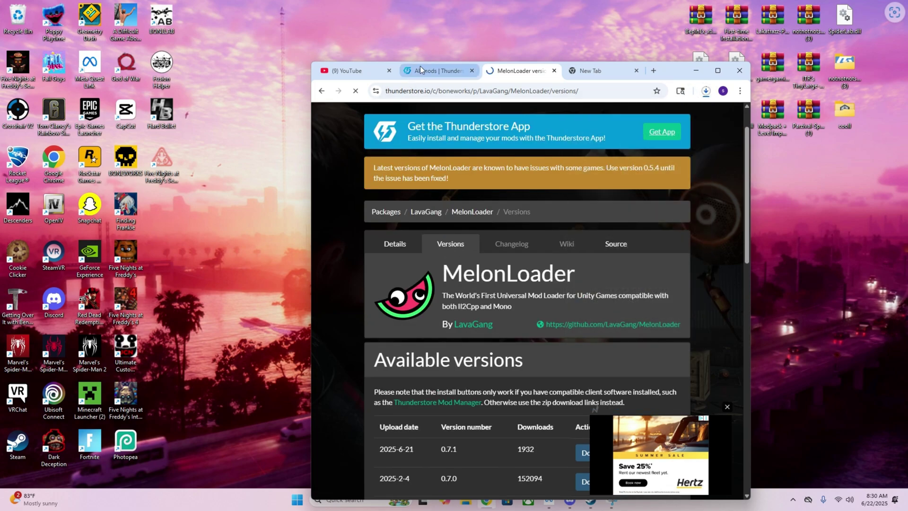
Go back to the top-rated Boneworks mod list and manually download ModThatIsNotMod from its page
{"action": "left_click", "coordinate": [432, 71]}
{"action": "left_click", "coordinate": [520, 71]}
{"action": "left_click", "coordinate": [322, 90]}
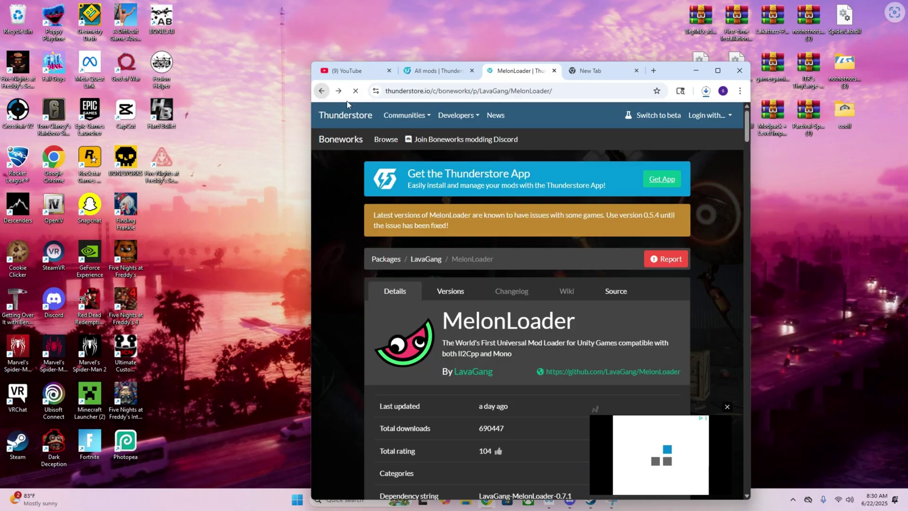
{"action": "left_click", "coordinate": [321, 91]}
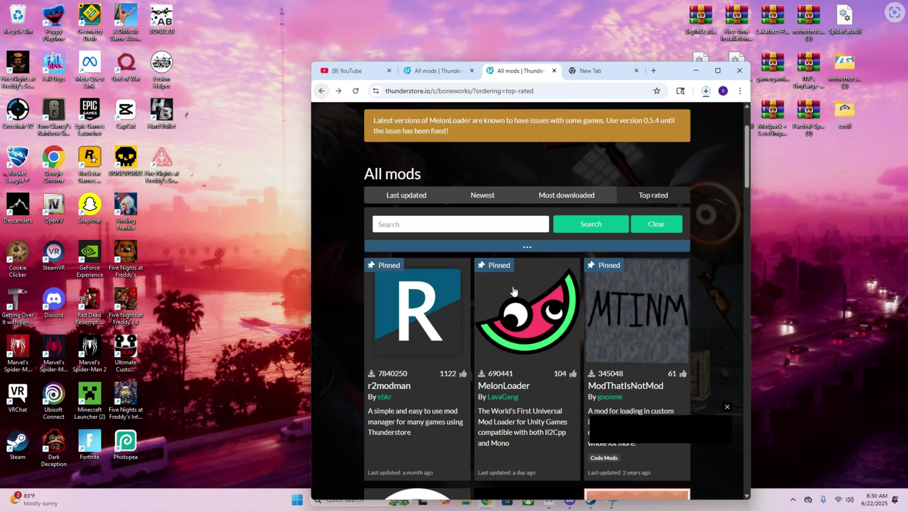
{"action": "scroll", "coordinate": [574, 250], "scroll_direction": "up", "scroll_amount": 2}
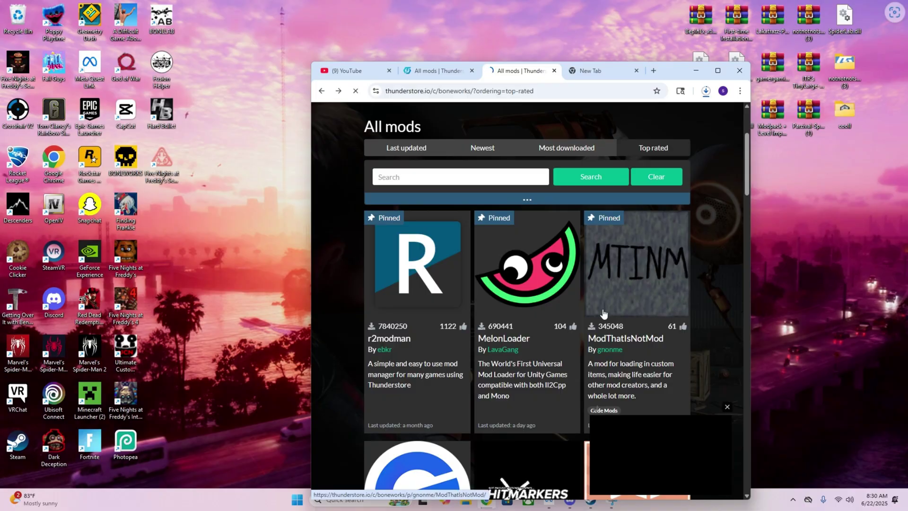
{"action": "scroll", "coordinate": [596, 293], "scroll_direction": "down", "scroll_amount": 5}
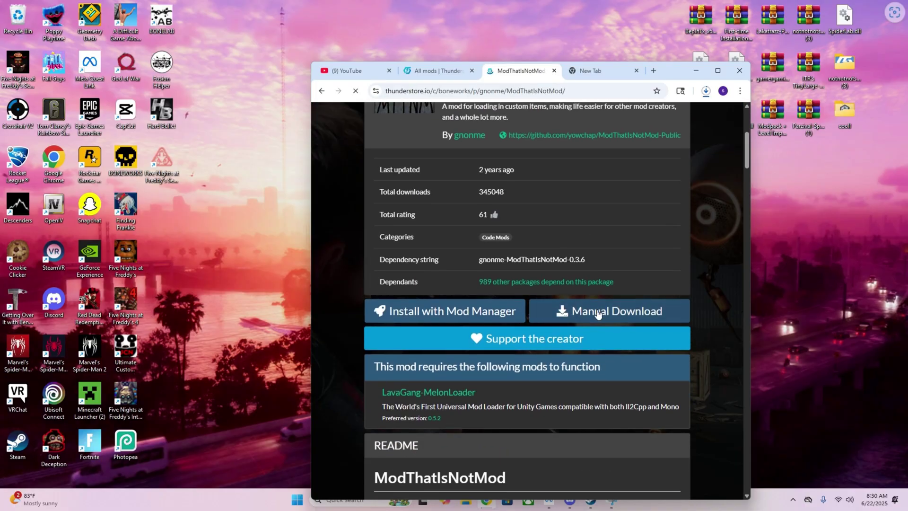
{"action": "left_click", "coordinate": [598, 312]}
{"action": "scroll", "coordinate": [576, 237], "scroll_direction": "up", "scroll_amount": 2}
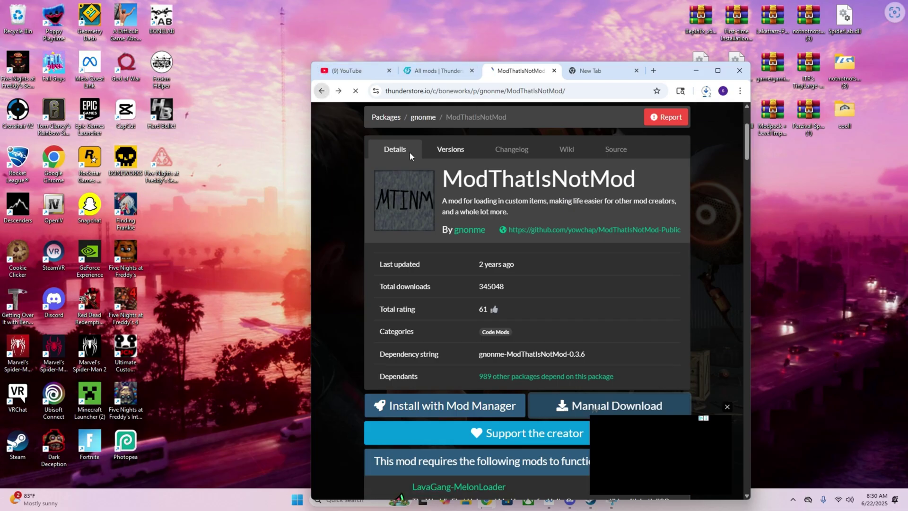
Return to the mod list and manually download the Custom Maps mod by Maranara
{"action": "key", "text": "alt+Left"}
{"action": "scroll", "coordinate": [489, 273], "scroll_direction": "down", "scroll_amount": 5}
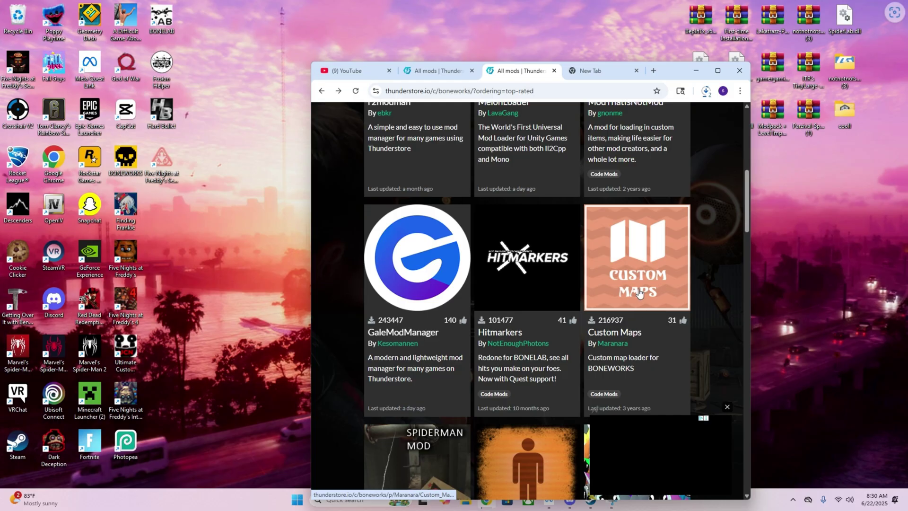
{"action": "left_click", "coordinate": [628, 302]}
{"action": "scroll", "coordinate": [614, 299], "scroll_direction": "down", "scroll_amount": 6}
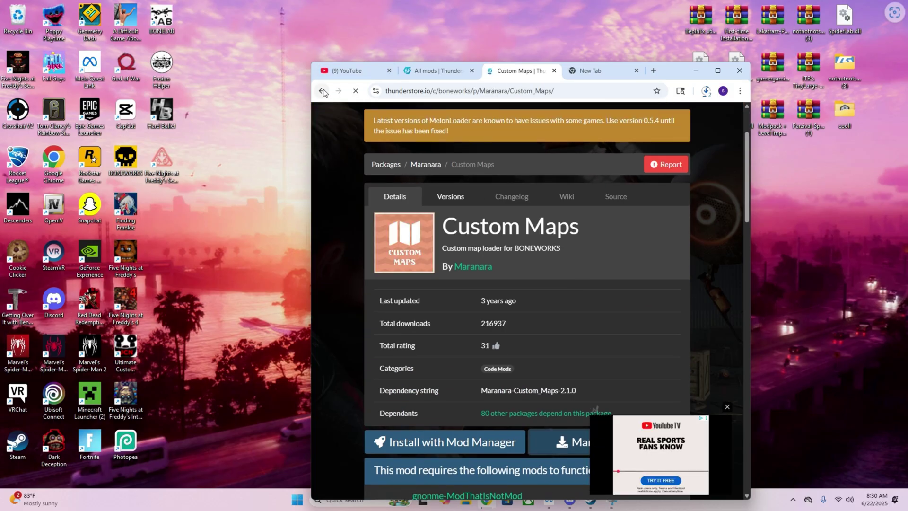
Return to the mod list and manually download the Player Models mod by Maranara
{"action": "left_click", "coordinate": [322, 91]}
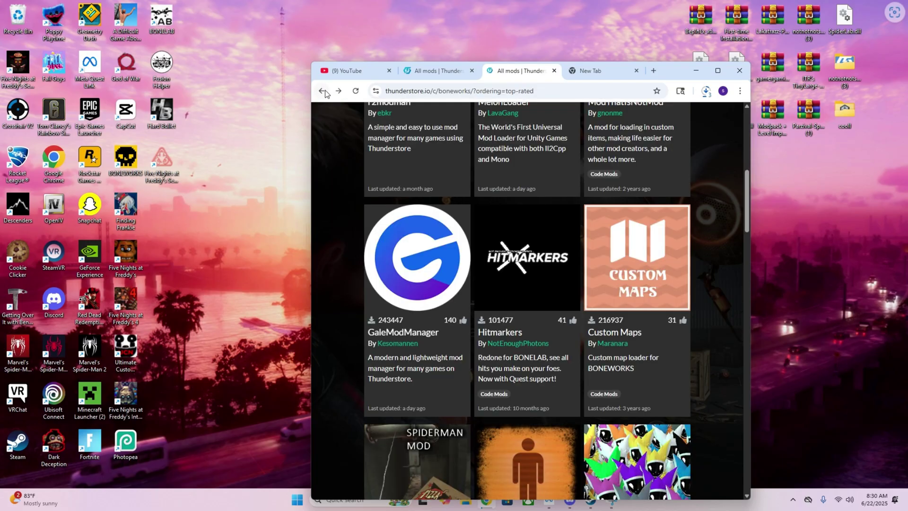
{"action": "scroll", "coordinate": [587, 295], "scroll_direction": "down", "scroll_amount": 3}
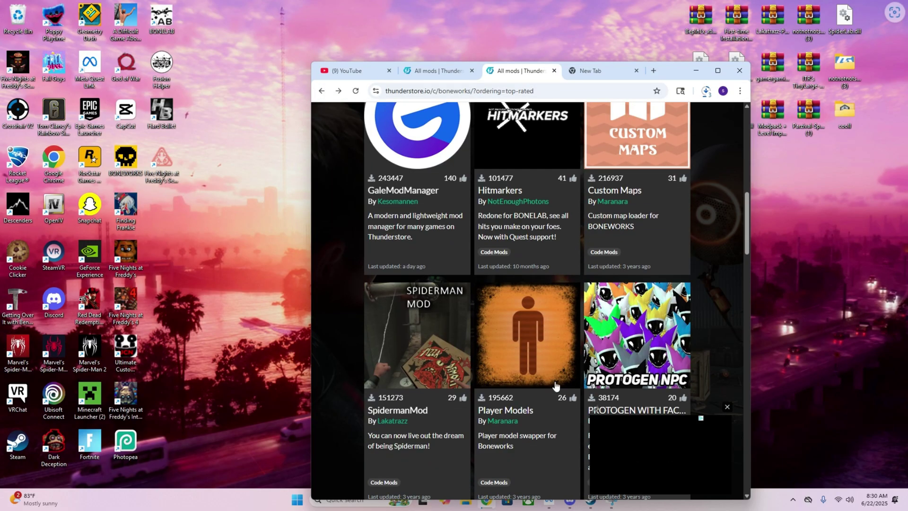
{"action": "left_click", "coordinate": [527, 289]}
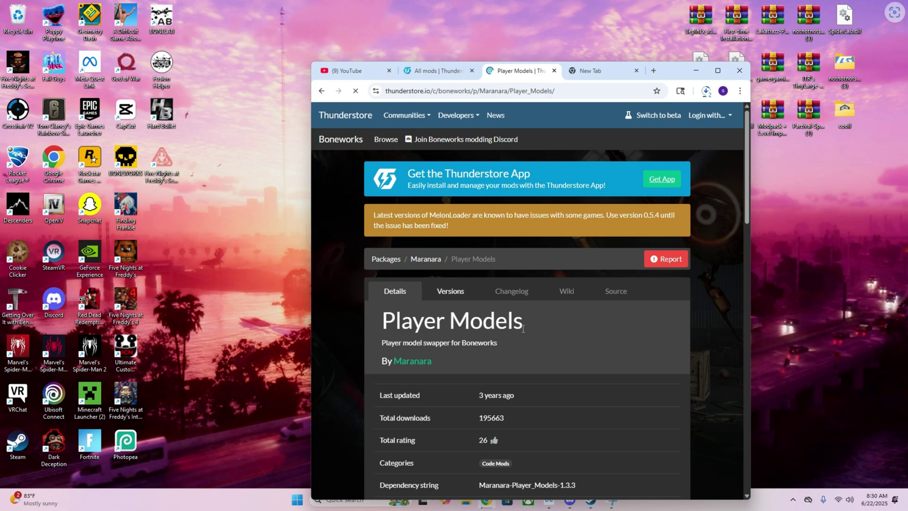
{"action": "scroll", "coordinate": [572, 329], "scroll_direction": "down", "scroll_amount": 4}
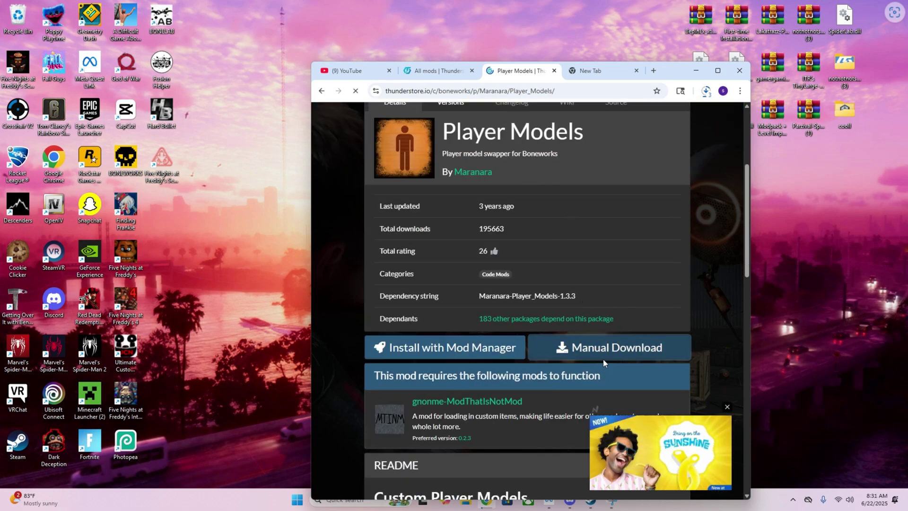
{"action": "scroll", "coordinate": [603, 359], "scroll_direction": "up", "scroll_amount": 3}
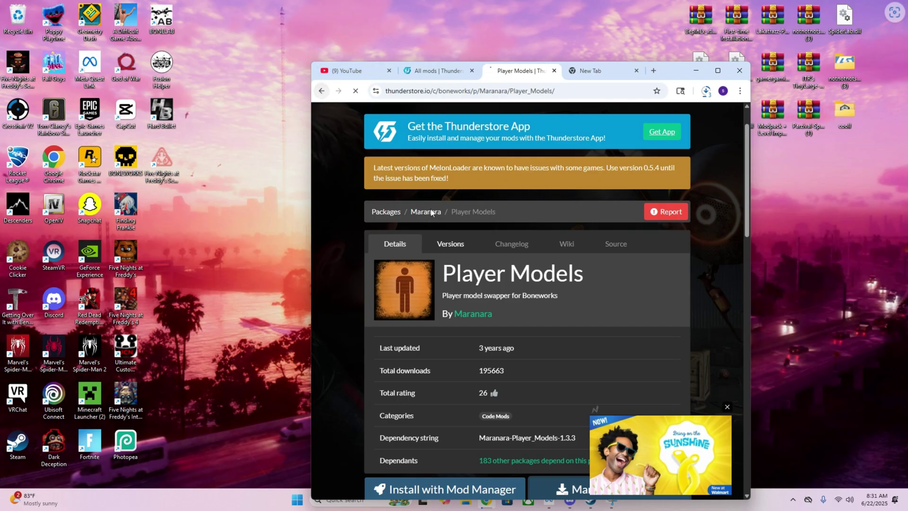
Go back to the top-rated Boneworks mod list, look through it, and reopen the MelonLoader page
{"action": "key", "text": "alt+Left"}
{"action": "scroll", "coordinate": [621, 291], "scroll_direction": "down", "scroll_amount": 5}
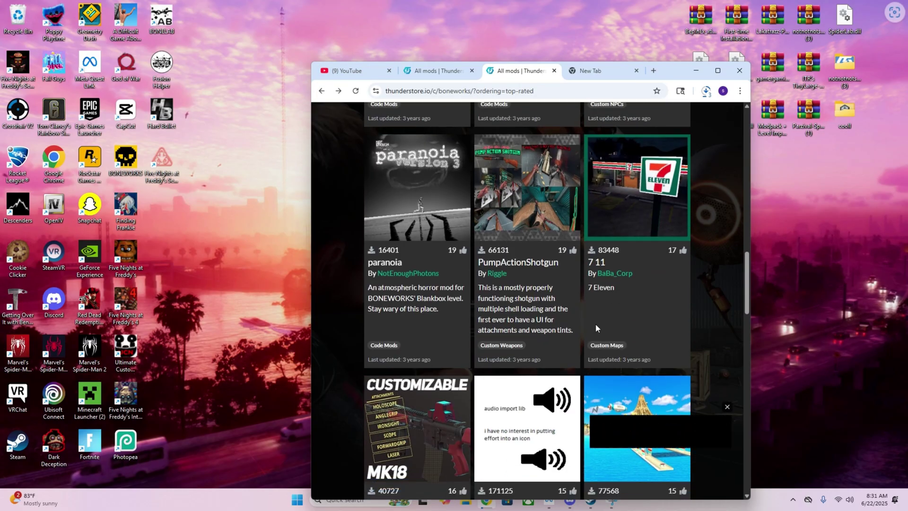
{"action": "scroll", "coordinate": [595, 327], "scroll_direction": "up", "scroll_amount": 15}
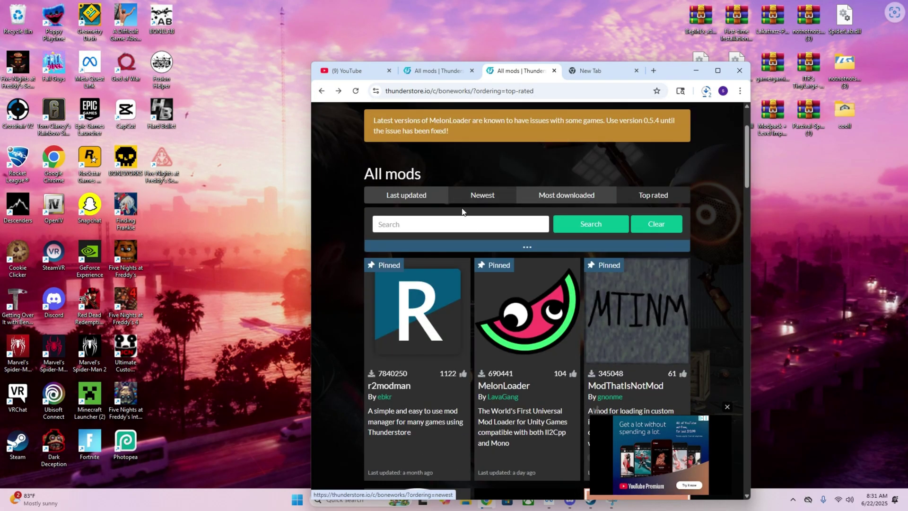
{"action": "scroll", "coordinate": [527, 274], "scroll_direction": "up", "scroll_amount": 1}
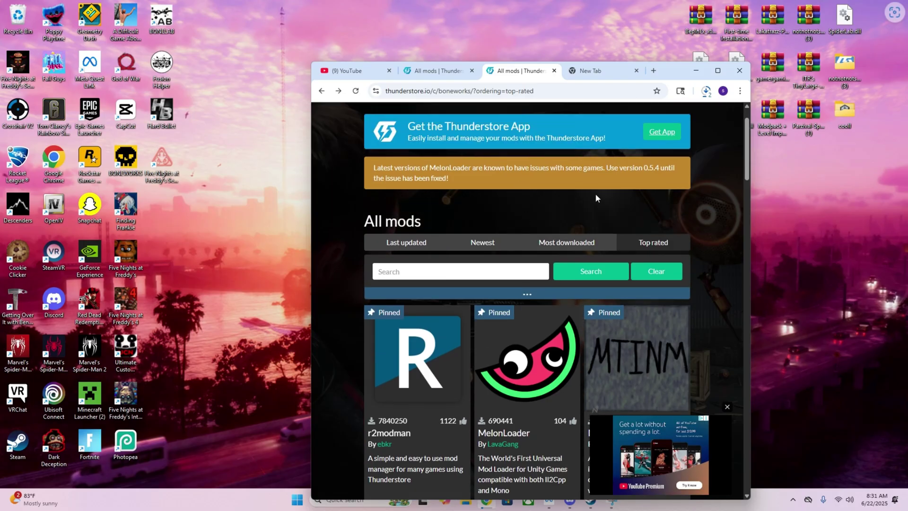
{"action": "scroll", "coordinate": [595, 194], "scroll_direction": "up", "scroll_amount": 1}
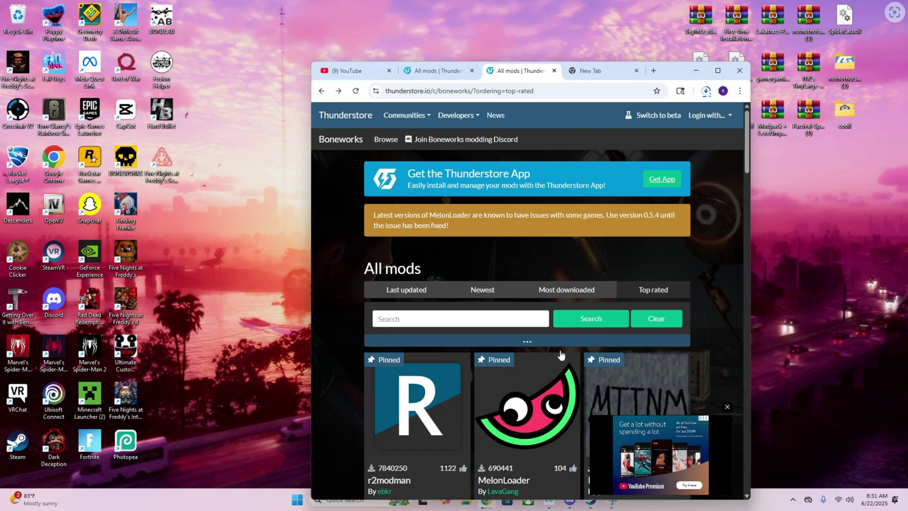
{"action": "scroll", "coordinate": [516, 355], "scroll_direction": "down", "scroll_amount": 1}
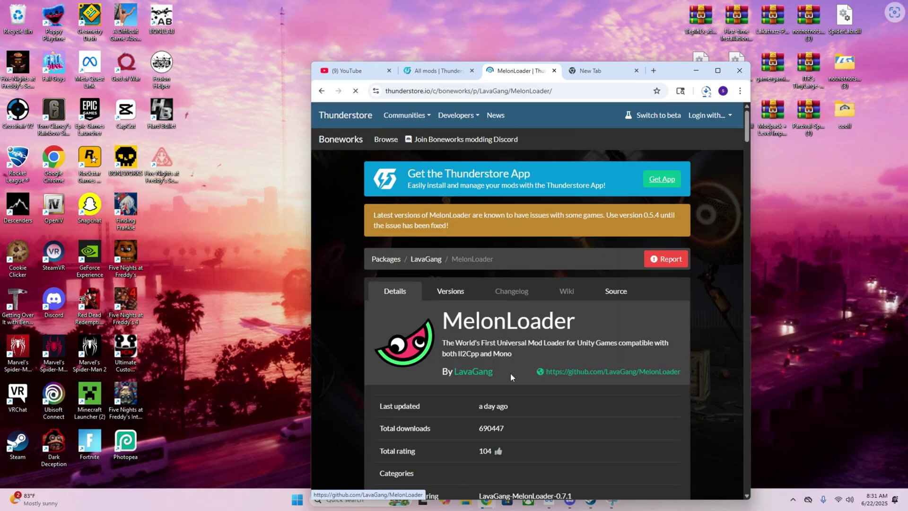
Return to the Boneworks mod list and place the downloaded ModThatIsNotMod-0.3.6 and Player_Models-1.3.3 archives on the desktop
{"action": "key", "text": "alt+Left"}
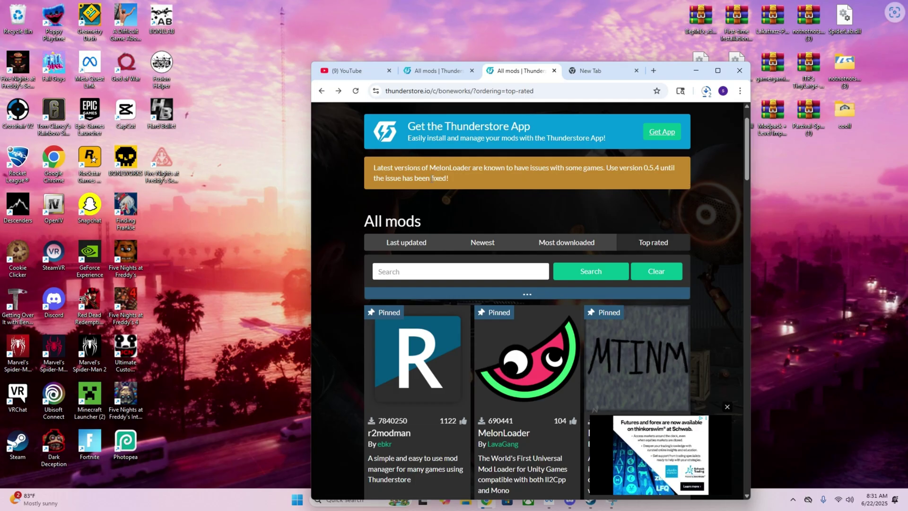
{"action": "scroll", "coordinate": [450, 228], "scroll_direction": "up", "scroll_amount": 1}
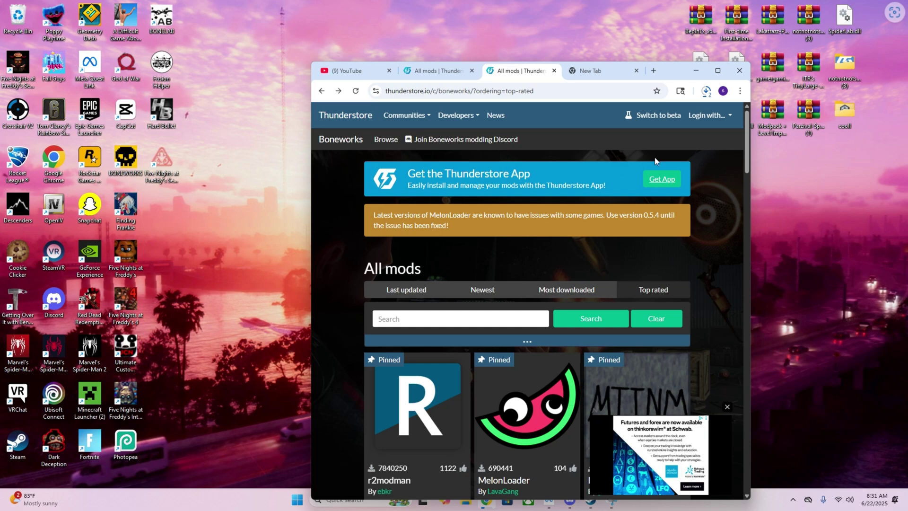
{"action": "left_click", "coordinate": [707, 90]}
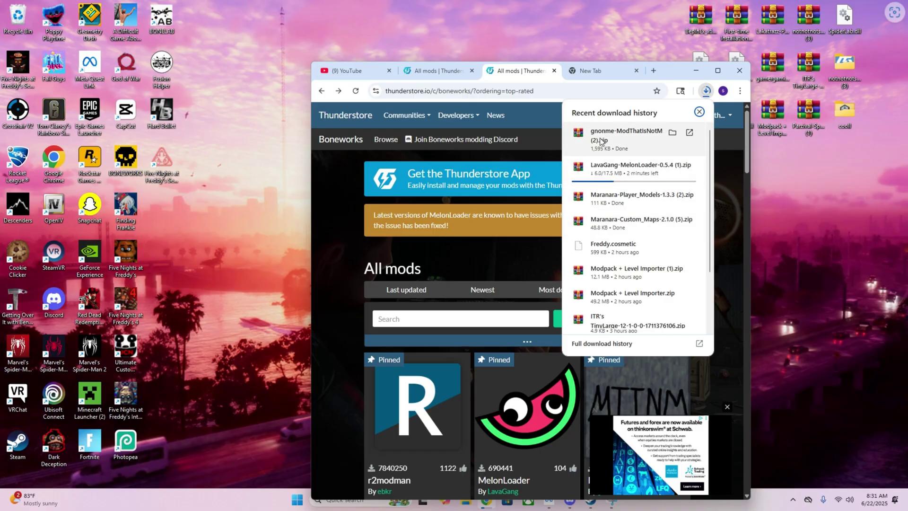
{"action": "left_click_drag", "start_coordinate": [600, 140], "coordinate": [270, 23]}
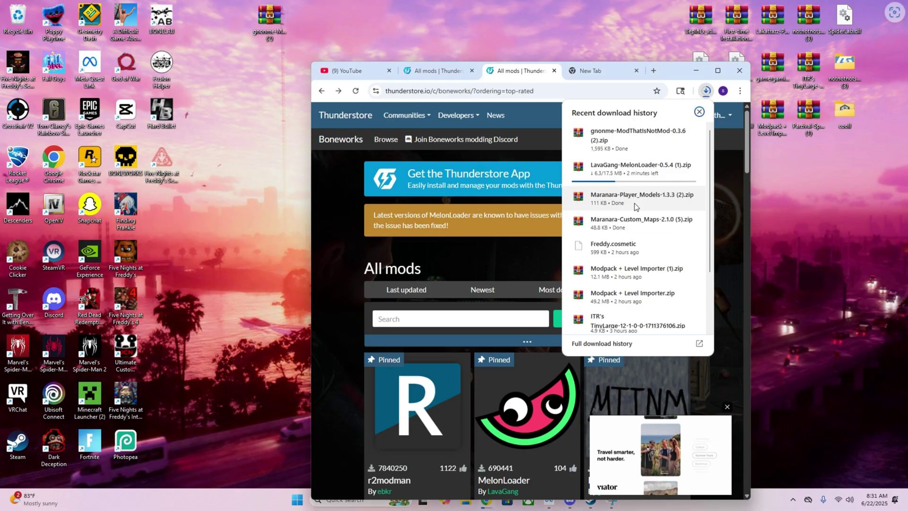
{"action": "left_click_drag", "start_coordinate": [634, 203], "coordinate": [251, 129]}
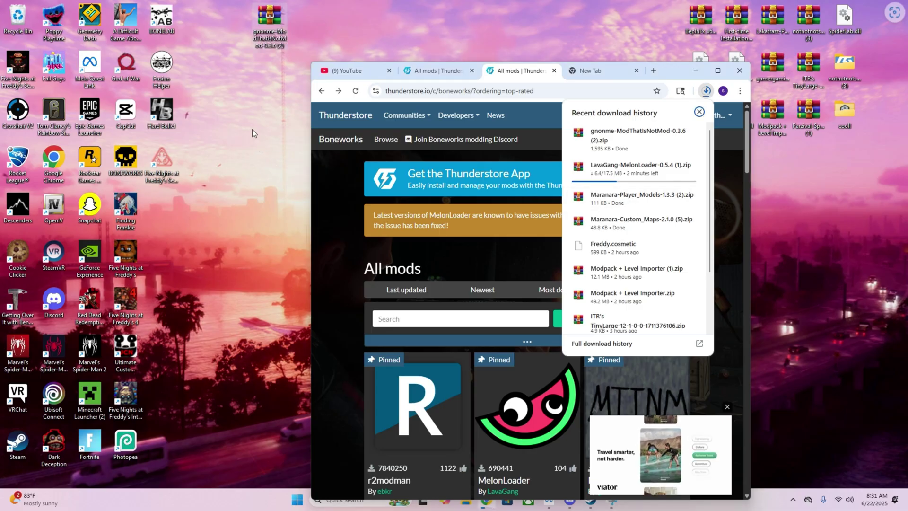
{"action": "left_click", "coordinate": [695, 70]}
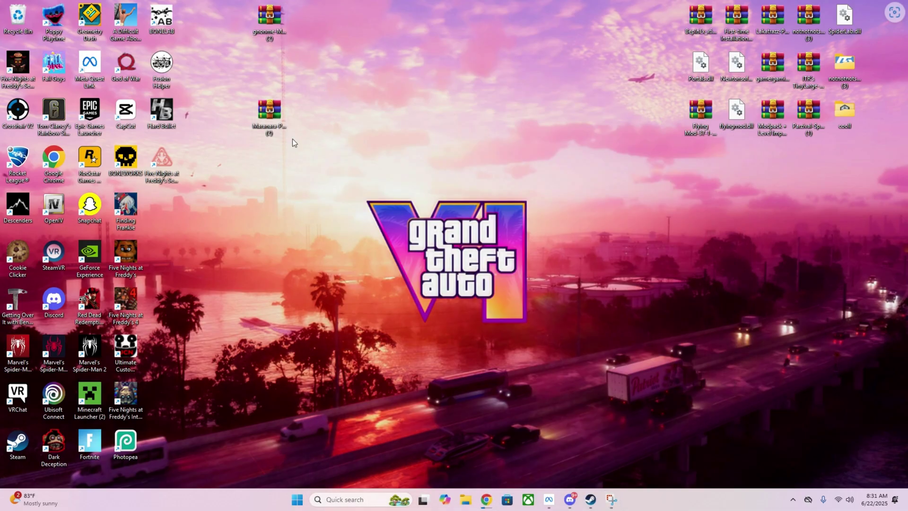
Extract the Player_Models-1.3.3 archive to its default folder on the desktop and put the resulting window away
{"action": "right_click", "coordinate": [268, 108]}
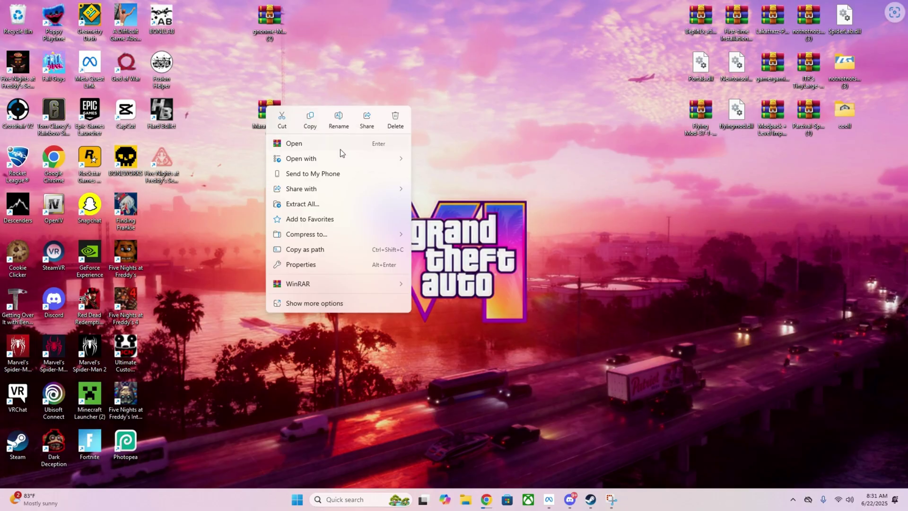
{"action": "left_click", "coordinate": [316, 198]}
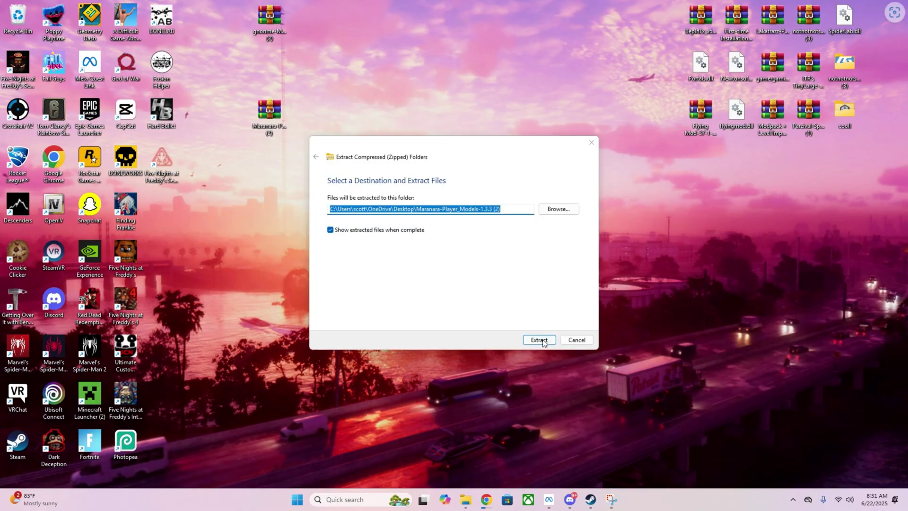
{"action": "left_click", "coordinate": [543, 342]}
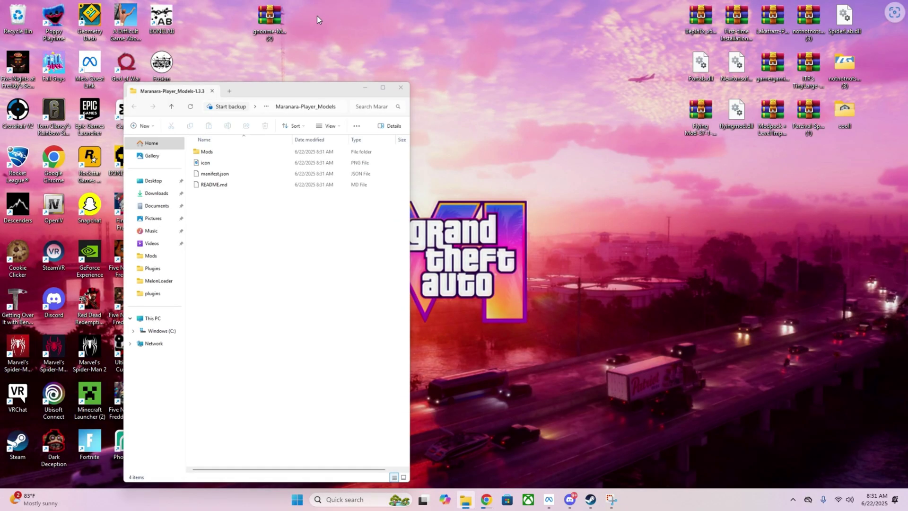
{"action": "key", "text": "super+d"}
Extract the ModThatIsNotMod archive to its default folder on the desktop and minimize the resulting window
{"action": "right_click", "coordinate": [267, 19]}
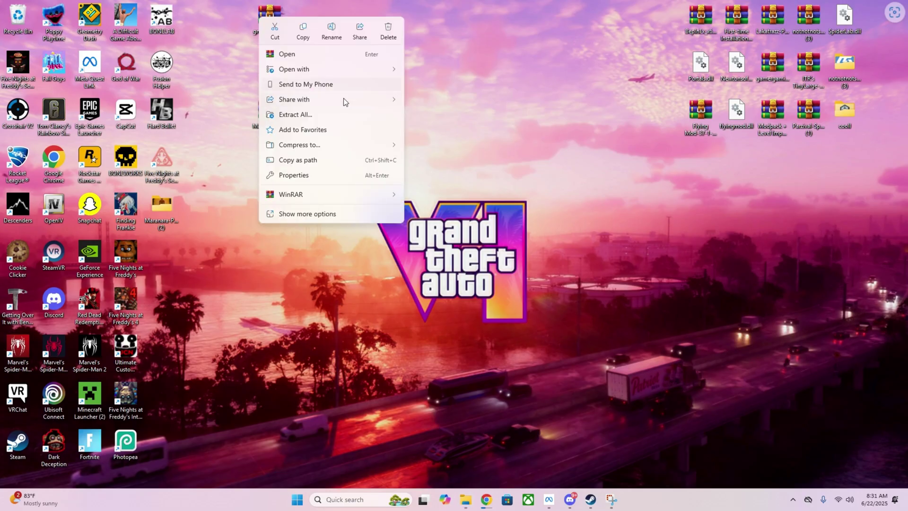
{"action": "left_click", "coordinate": [310, 115]}
{"action": "left_click", "coordinate": [537, 338]}
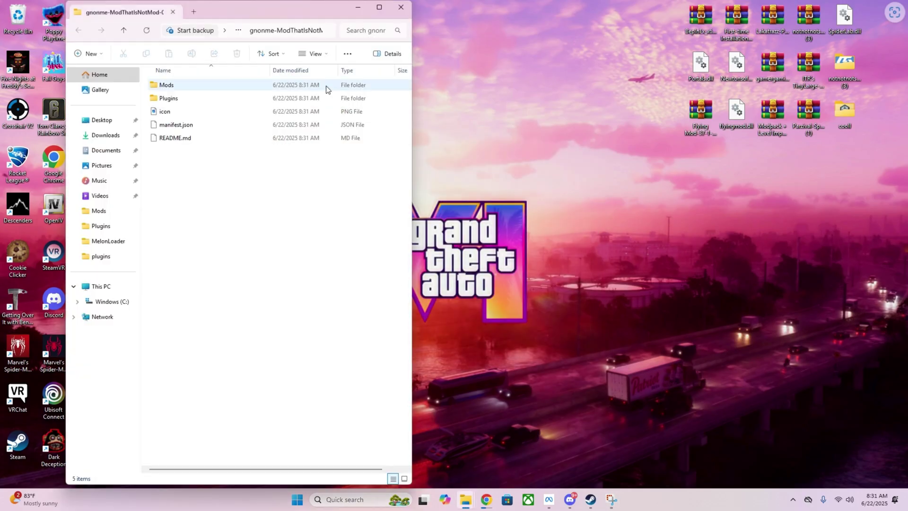
{"action": "left_click", "coordinate": [360, 10]}
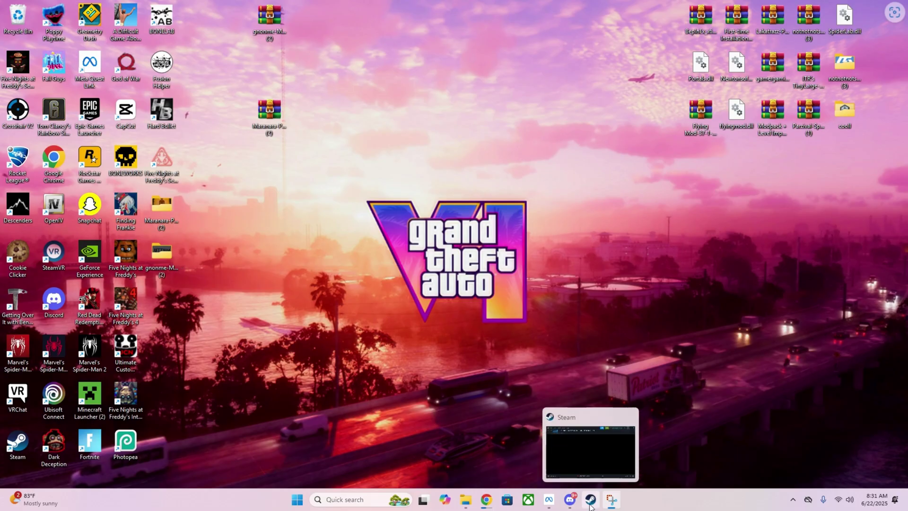
Switch to the Steam library, find BONEWORKS among the recent games, and browse its local files
{"action": "left_click", "coordinate": [570, 444]}
{"action": "left_click", "coordinate": [356, 159]}
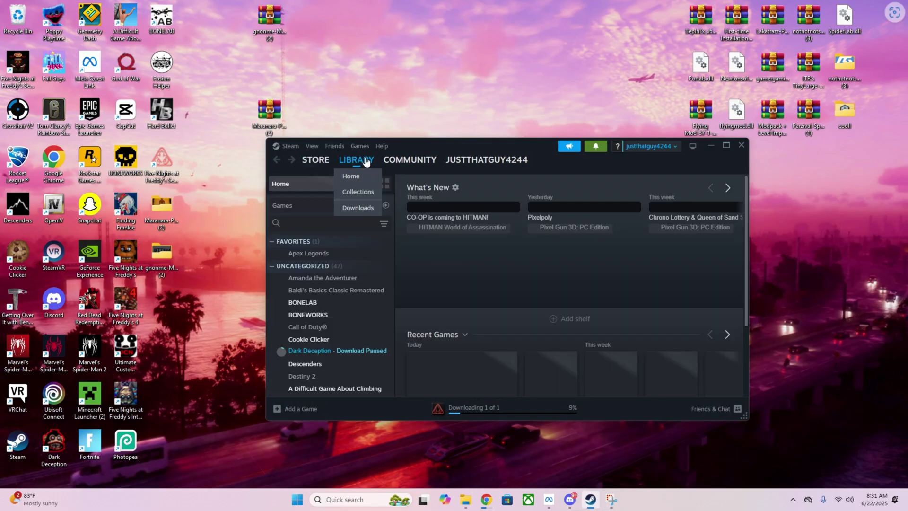
{"action": "scroll", "coordinate": [468, 278], "scroll_direction": "down", "scroll_amount": 1}
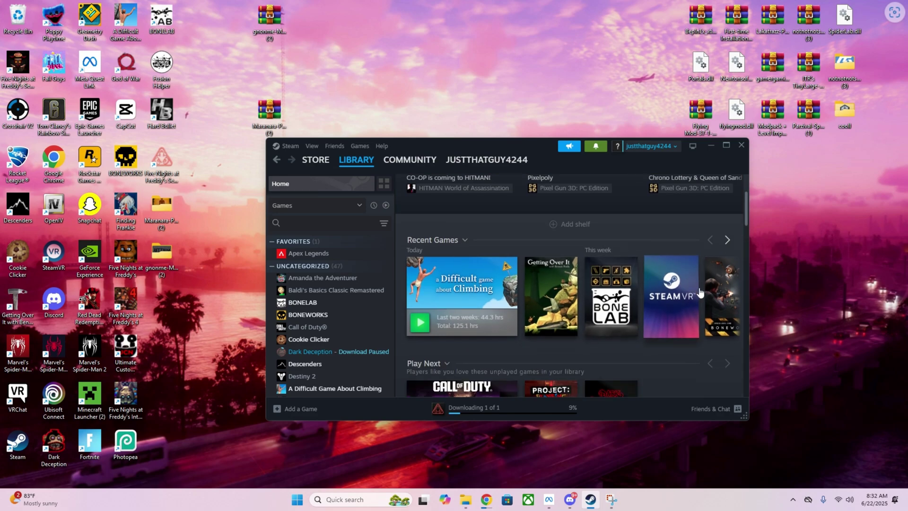
{"action": "left_click", "coordinate": [726, 239]}
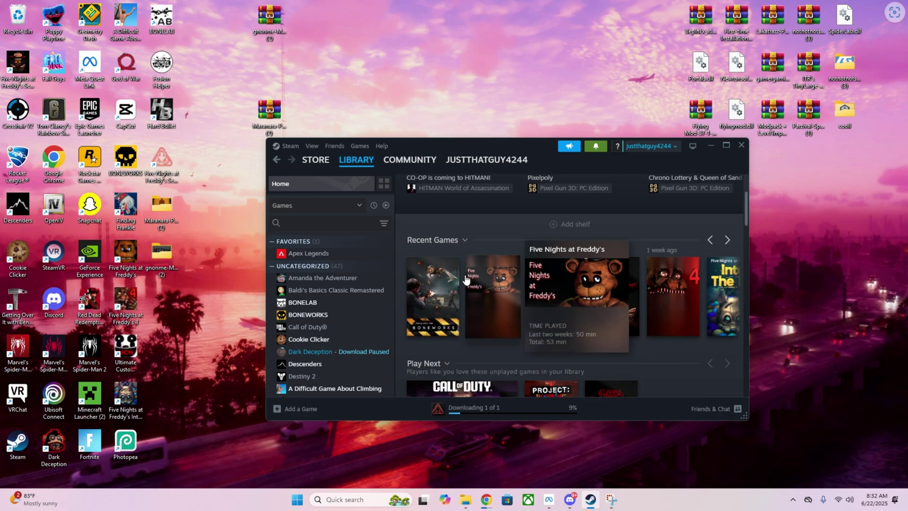
{"action": "right_click", "coordinate": [466, 282]}
{"action": "mouse_move", "coordinate": [471, 334]}
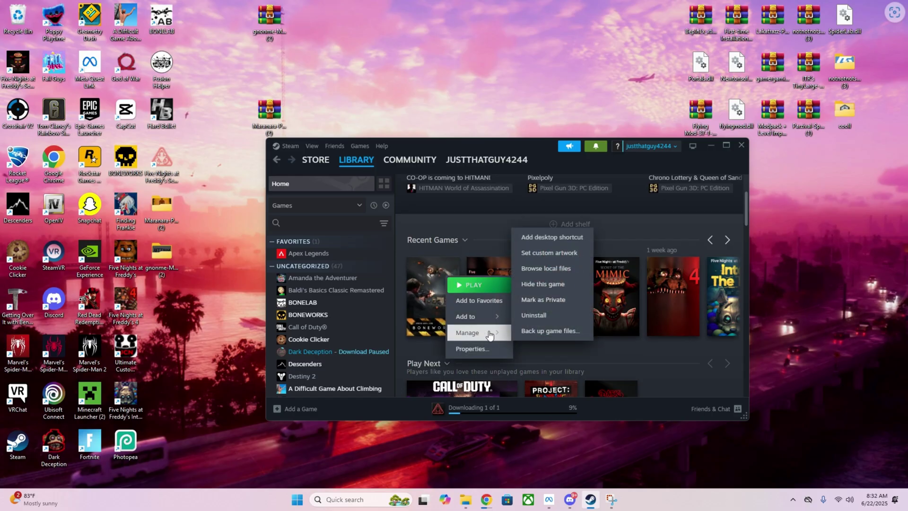
{"action": "left_click", "coordinate": [579, 268]}
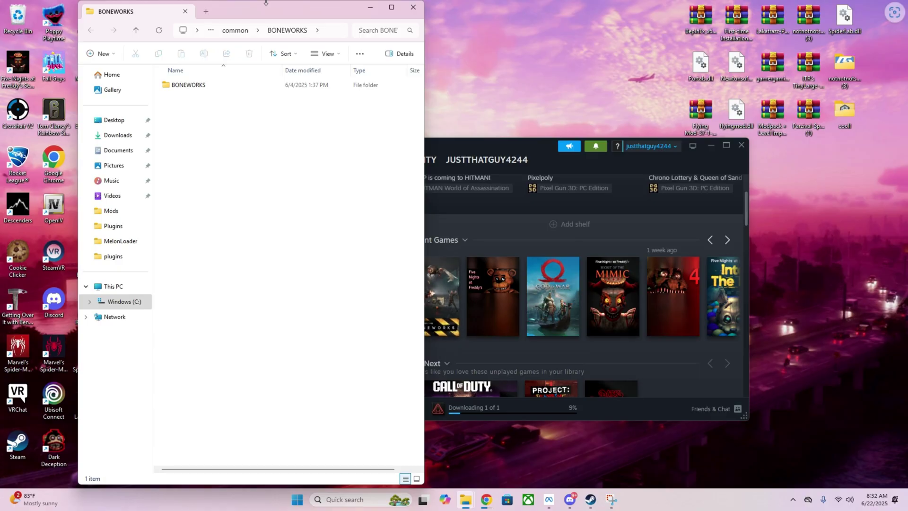
Move the file window clear of the desktop folders and open the inner BONEWORKS folder containing the game's files
{"action": "left_click_drag", "start_coordinate": [272, 9], "coordinate": [568, 96]}
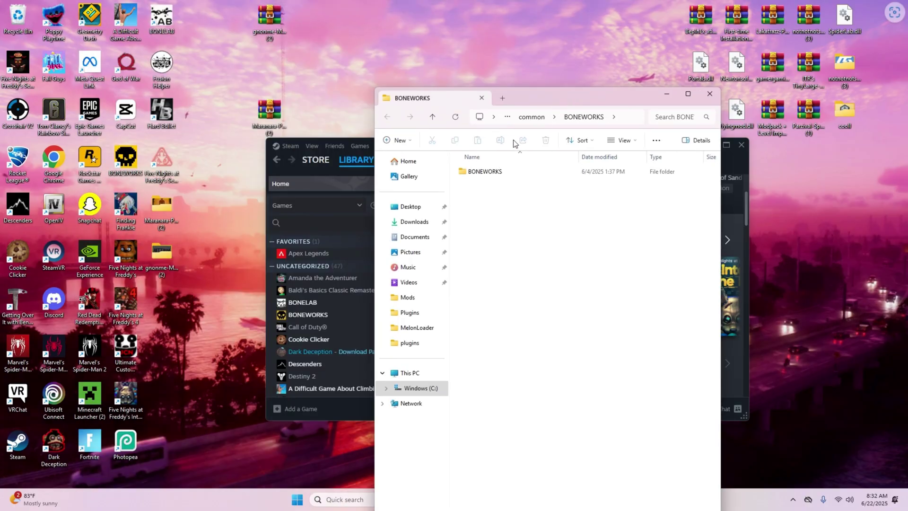
{"action": "double_click", "coordinate": [499, 175]}
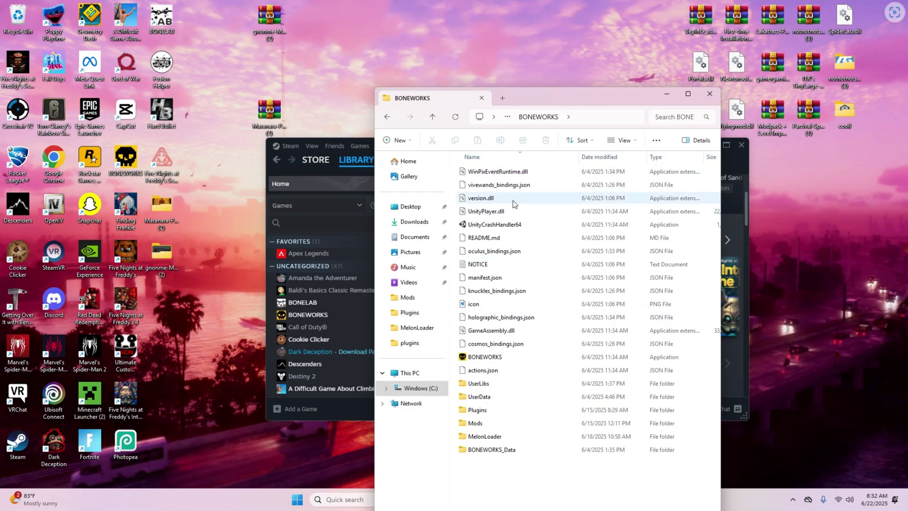
{"action": "left_click_drag", "start_coordinate": [542, 475], "coordinate": [496, 469]}
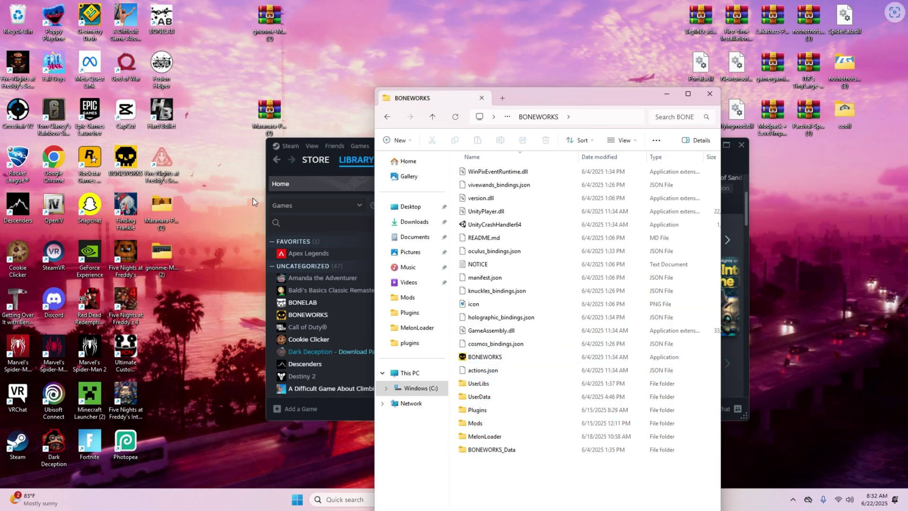
Open the extracted ModThatIsNotMod folder from the desktop, reposition the open folder windows, and minimize the BONEWORKS one
{"action": "double_click", "coordinate": [158, 259]}
{"action": "left_click_drag", "start_coordinate": [614, 13], "coordinate": [390, 267]}
{"action": "left_click_drag", "start_coordinate": [657, 88], "coordinate": [657, 46]}
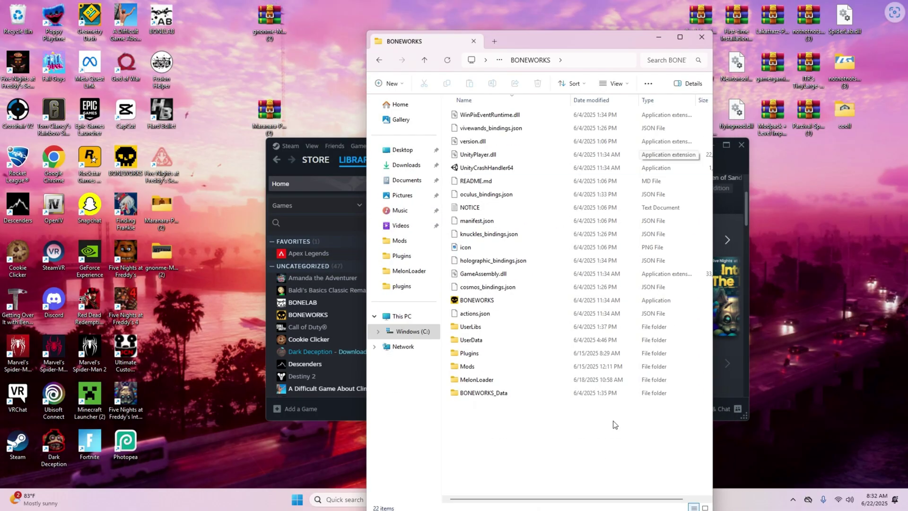
{"action": "left_click", "coordinate": [655, 44]}
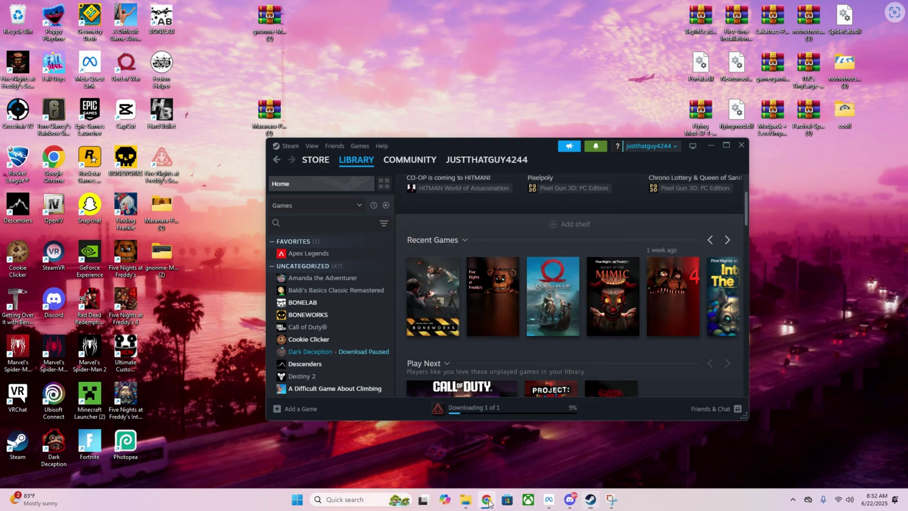
Switch to Chrome and check the MelonLoader 0.5.4 download in the recent downloads until it finishes
{"action": "left_click", "coordinate": [487, 500]}
{"action": "left_click", "coordinate": [705, 91]}
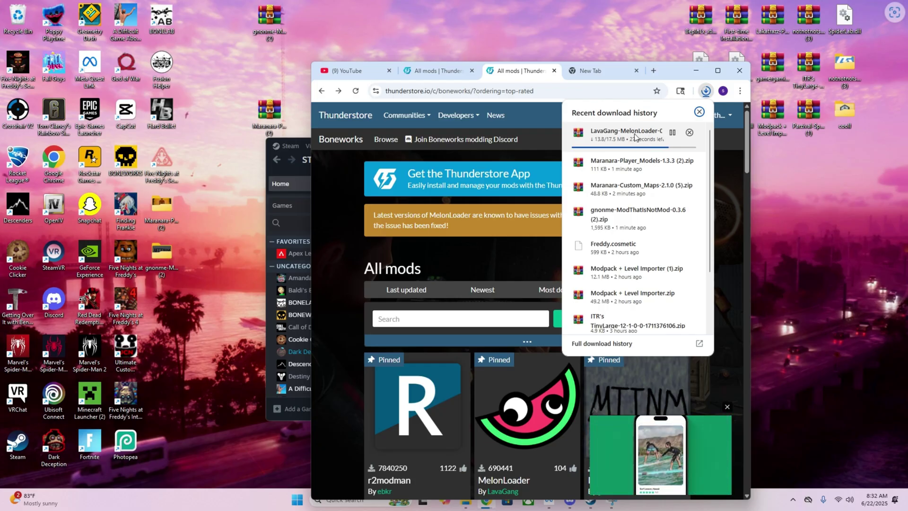
{"action": "left_click", "coordinate": [695, 71]}
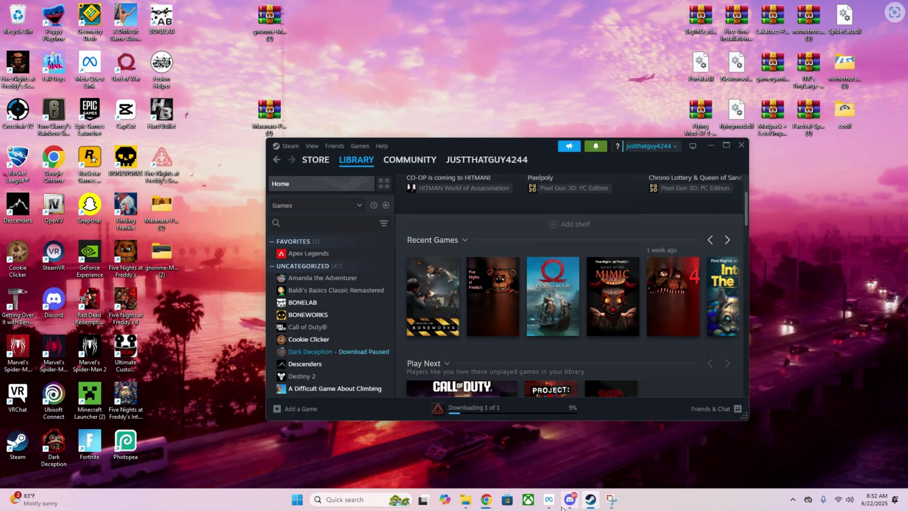
{"action": "left_click", "coordinate": [486, 499]}
{"action": "left_click", "coordinate": [705, 91]}
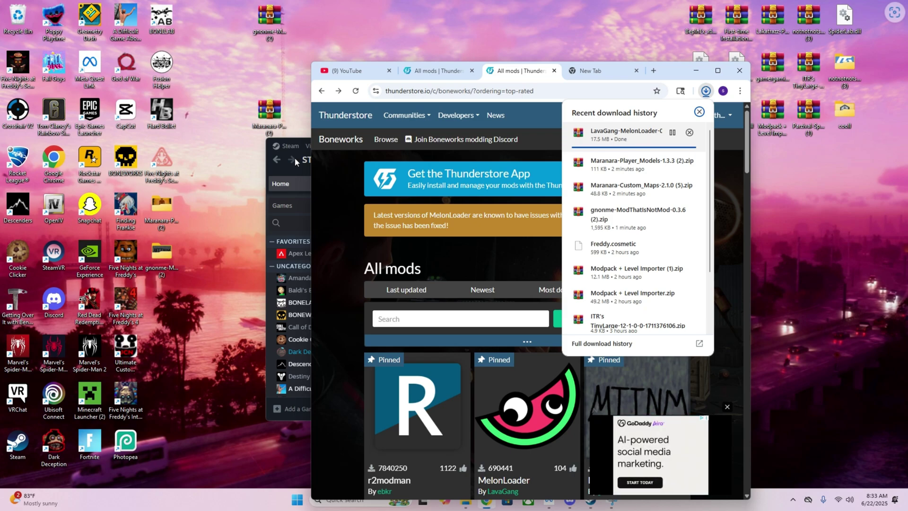
{"action": "left_click", "coordinate": [620, 135]}
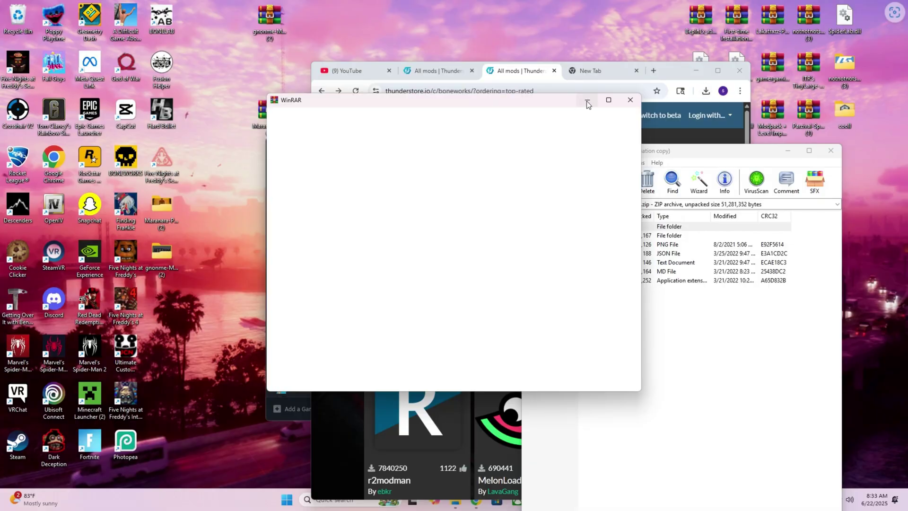
{"action": "left_click", "coordinate": [586, 102]}
{"action": "left_click", "coordinate": [830, 150]}
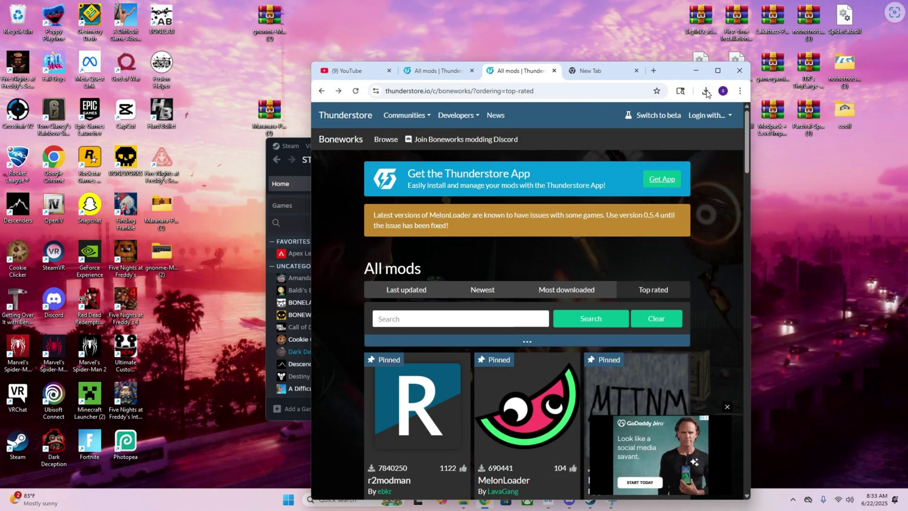
Place the downloaded MelonLoader-0.5.4 archive on the desktop from the download history and minimize the browser
{"action": "left_click", "coordinate": [705, 90]}
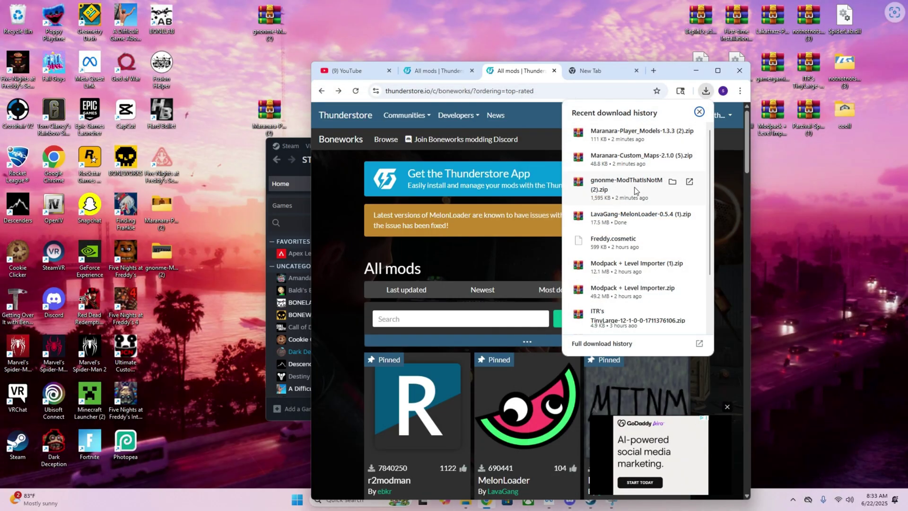
{"action": "left_click_drag", "start_coordinate": [629, 227], "coordinate": [234, 78]}
{"action": "left_click", "coordinate": [695, 70]}
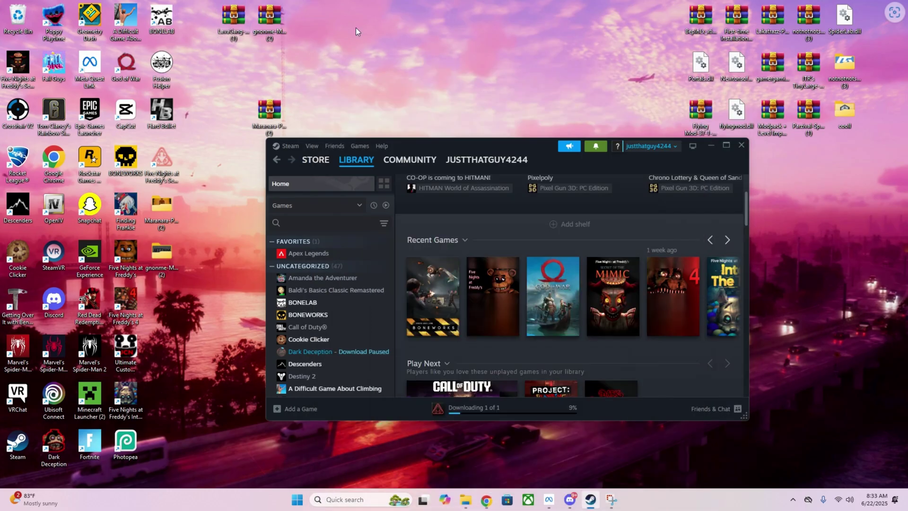
Extract the MelonLoader-0.5.4 archive to its default folder on the desktop
{"action": "right_click", "coordinate": [237, 18]}
{"action": "left_click", "coordinate": [276, 121]}
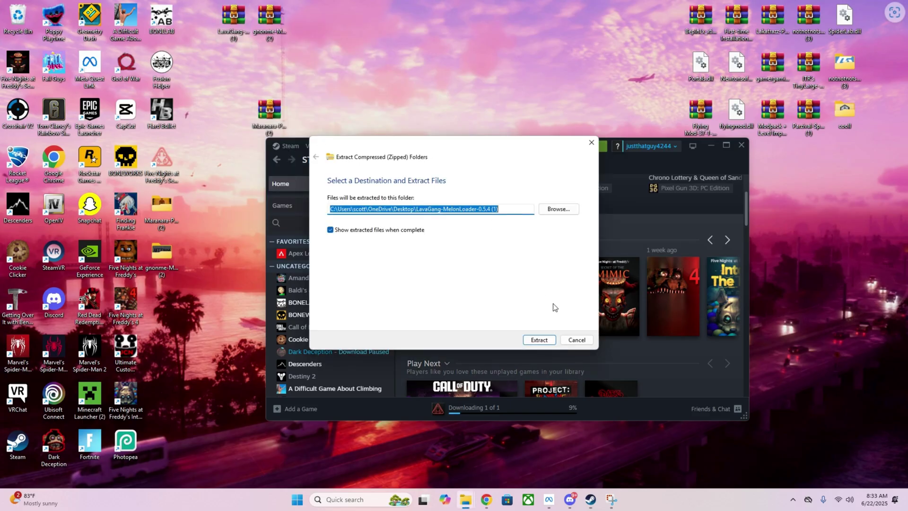
{"action": "left_click", "coordinate": [541, 339]}
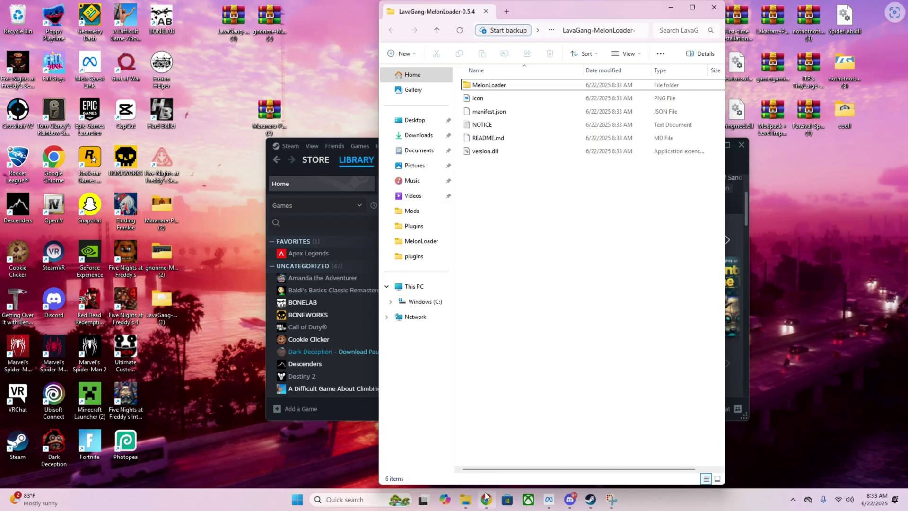
Restore the BONEWORKS game folder window and arrange it side by side with the extracted MelonLoader folder
{"action": "mouse_move", "coordinate": [465, 499]}
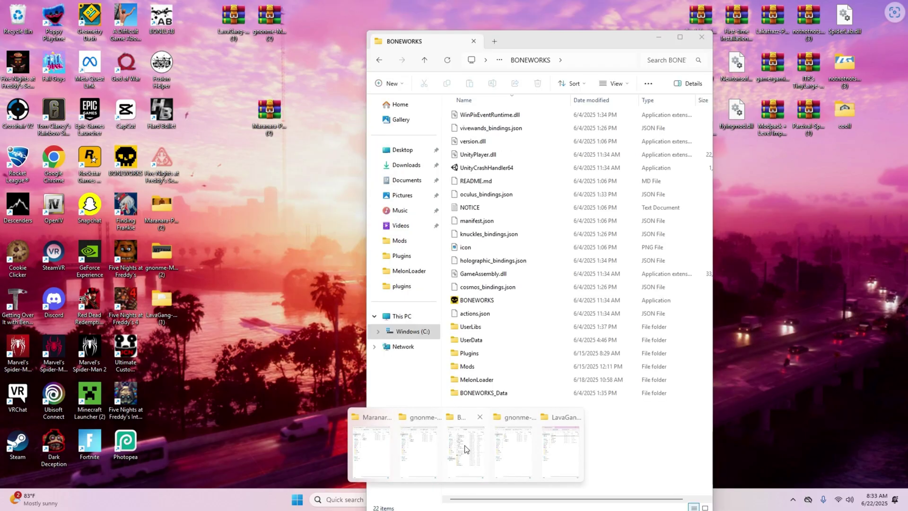
{"action": "left_click", "coordinate": [465, 449]}
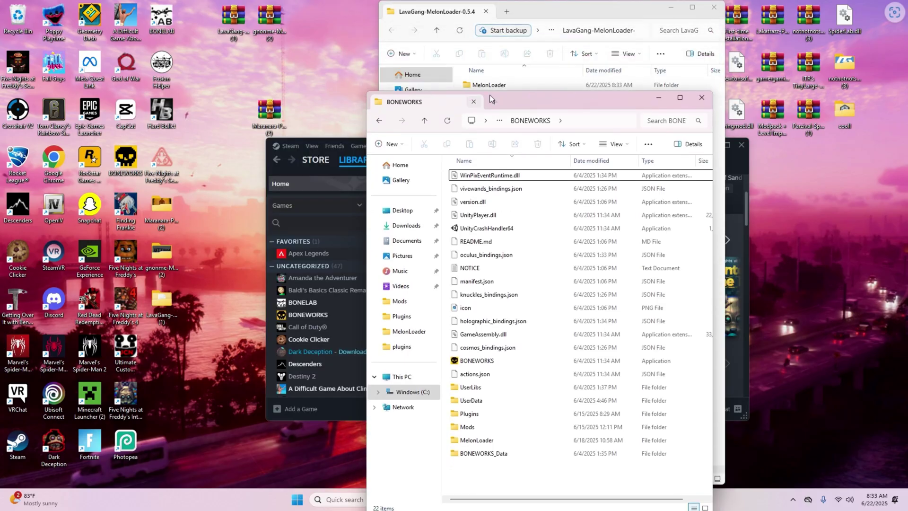
{"action": "left_click_drag", "start_coordinate": [466, 85], "coordinate": [211, 139]}
{"action": "left_click_drag", "start_coordinate": [475, 13], "coordinate": [587, 57]}
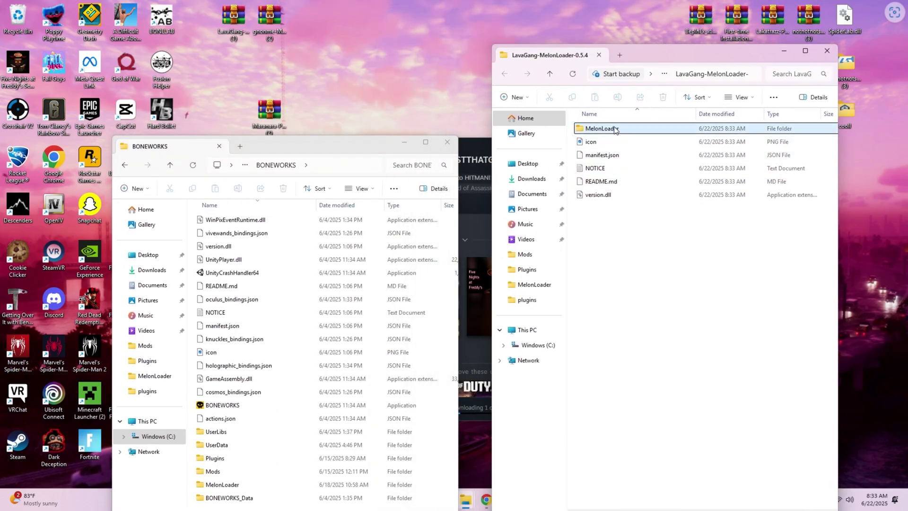
Move all the extracted MelonLoader 0.5.4 files into the BONEWORKS game folder, replacing the files with the same names
{"action": "left_click_drag", "start_coordinate": [680, 294], "coordinate": [594, 74]}
{"action": "left_click_drag", "start_coordinate": [671, 280], "coordinate": [643, 122]}
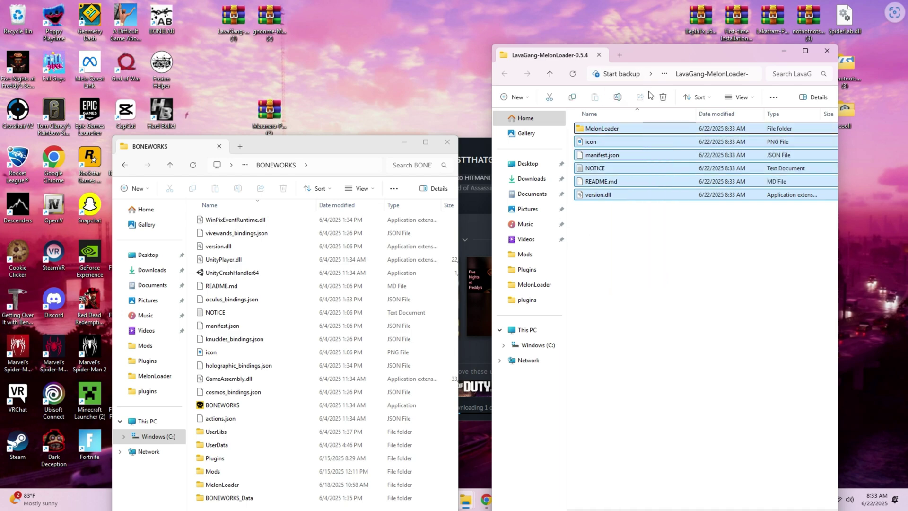
{"action": "left_click_drag", "start_coordinate": [640, 154], "coordinate": [663, 233]}
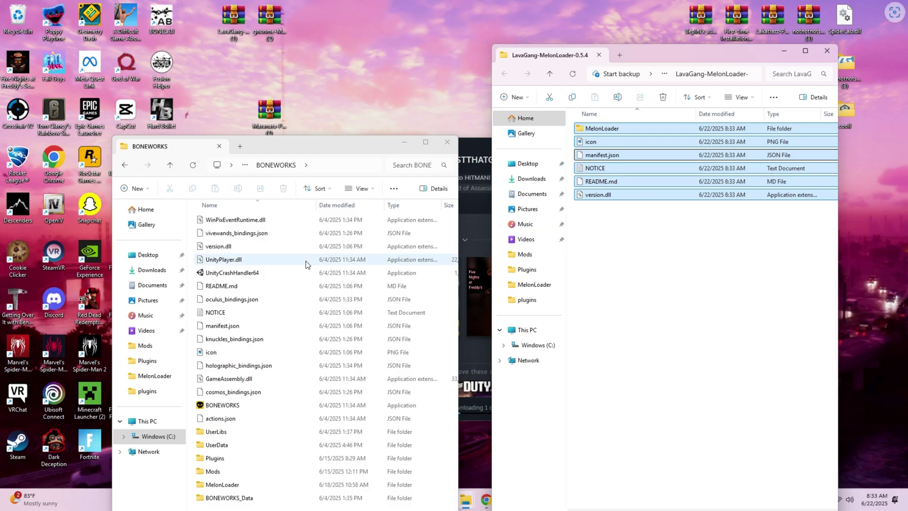
{"action": "scroll", "coordinate": [283, 380], "scroll_direction": "right", "scroll_amount": 2}
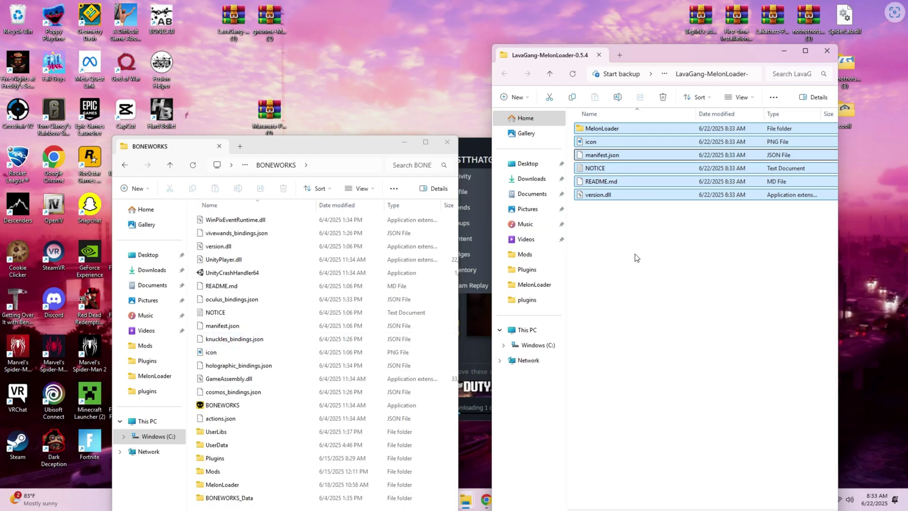
{"action": "left_click_drag", "start_coordinate": [312, 147], "coordinate": [303, 25]}
{"action": "left_click_drag", "start_coordinate": [631, 312], "coordinate": [325, 409]}
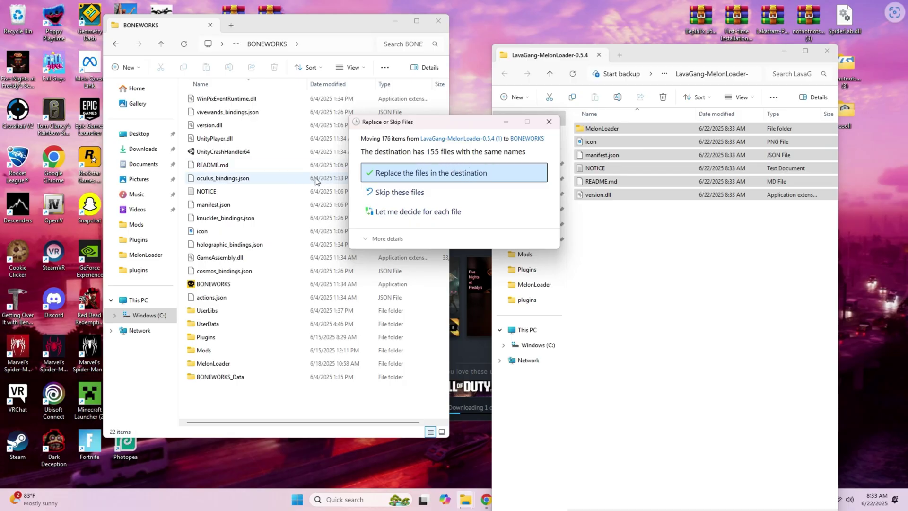
{"action": "left_click", "coordinate": [432, 174]}
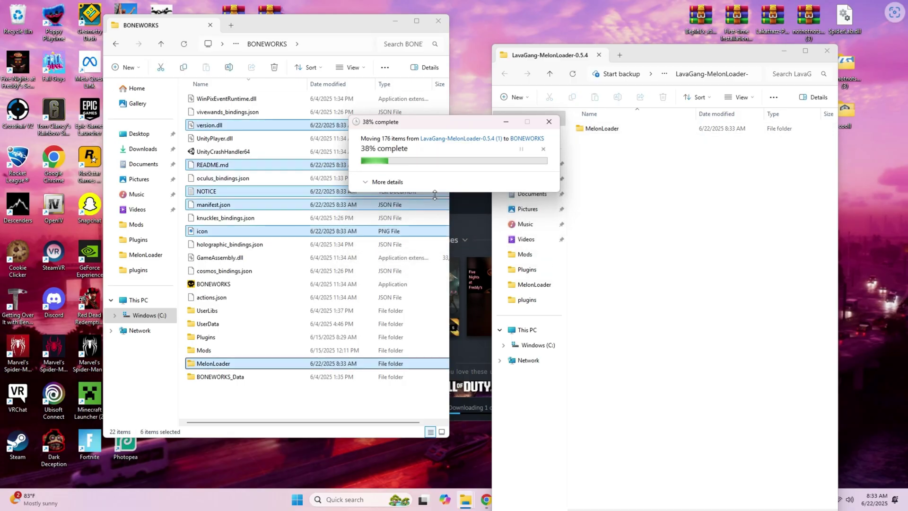
{"action": "left_click", "coordinate": [303, 414]}
Minimize the BONEWORKS folder window, then launch BONEWORKS from the desktop with the SteamVR status window minimized
{"action": "left_click_drag", "start_coordinate": [399, 24], "coordinate": [398, 61]}
{"action": "left_click", "coordinate": [398, 59]}
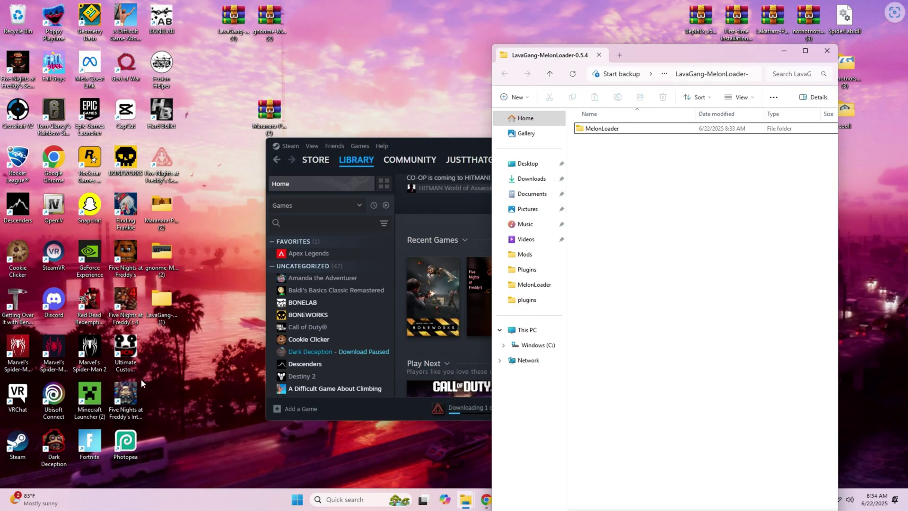
{"action": "left_click", "coordinate": [198, 40]}
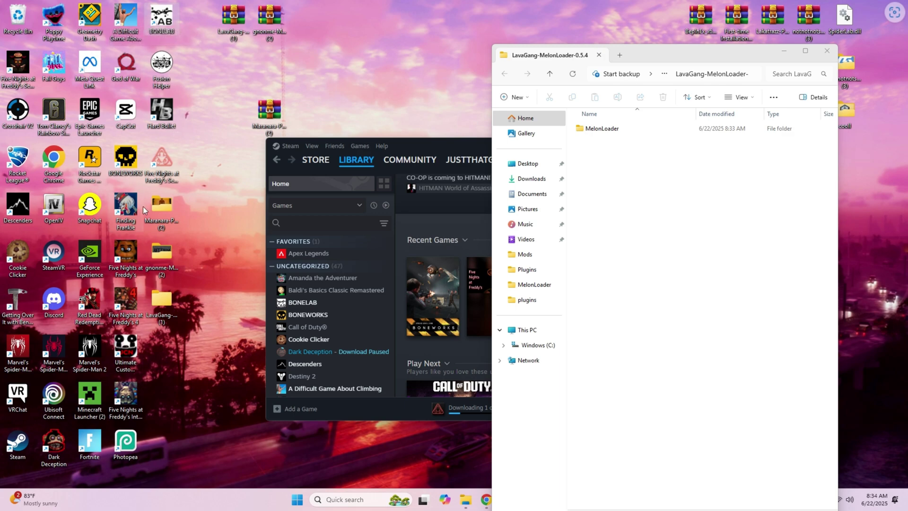
{"action": "double_click", "coordinate": [126, 164]}
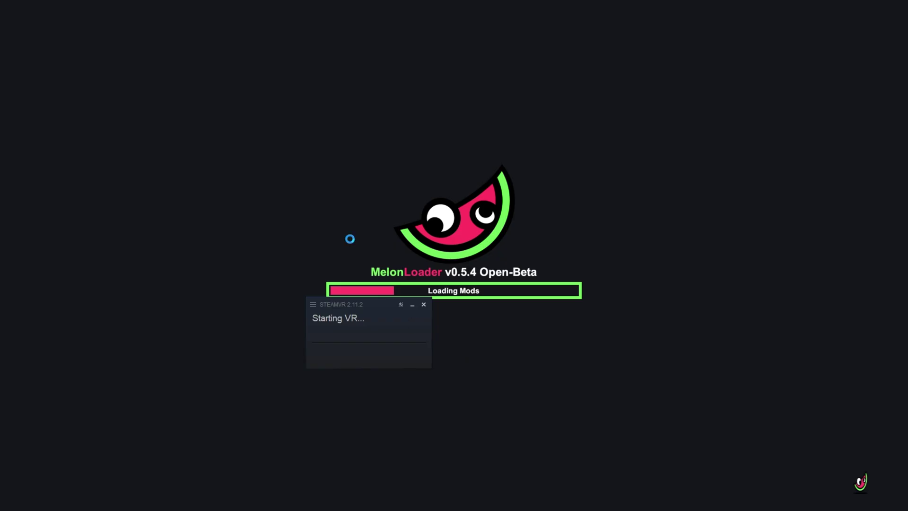
{"action": "left_click", "coordinate": [414, 306]}
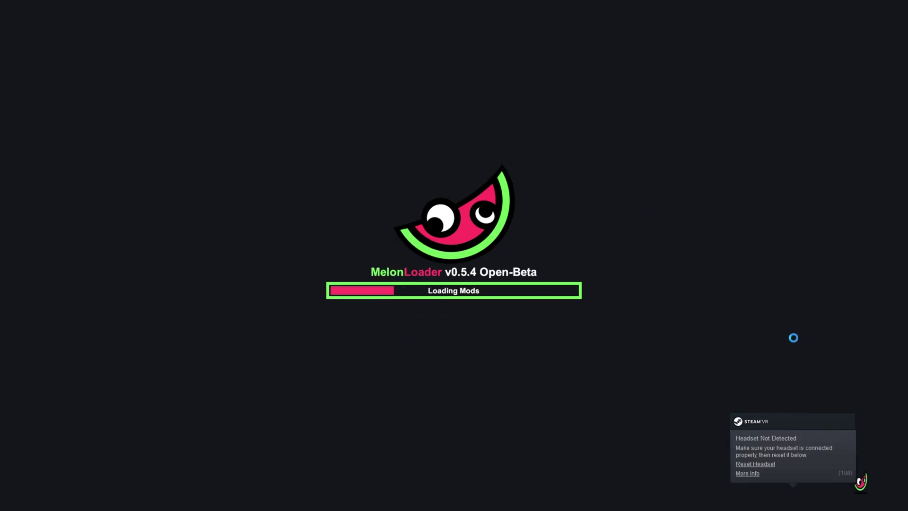
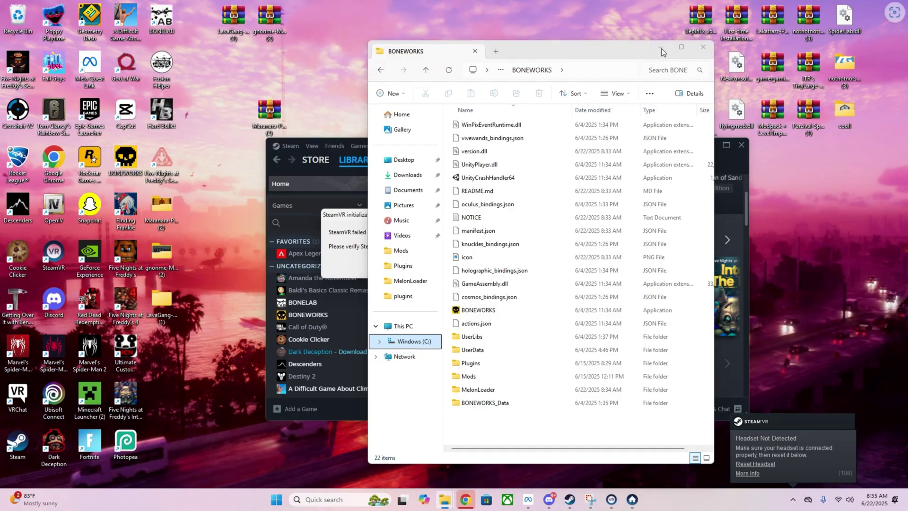
Dismiss the SteamVR initialization error and bring the BONEWORKS folder window back up
{"action": "left_click", "coordinate": [661, 48]}
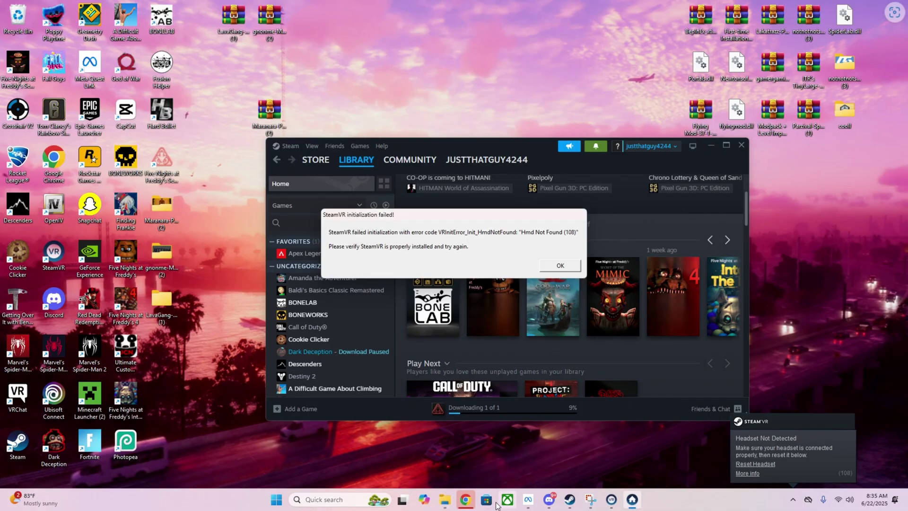
{"action": "left_click", "coordinate": [553, 260]}
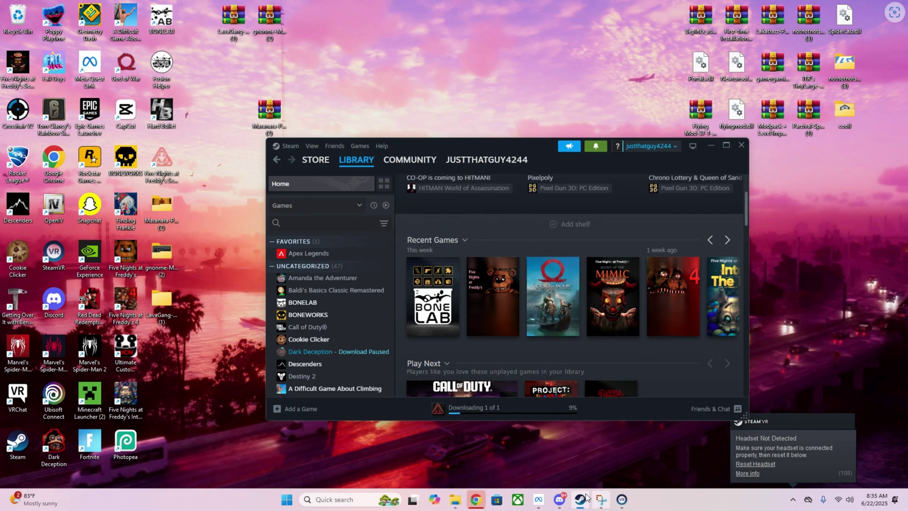
{"action": "mouse_move", "coordinate": [582, 502]}
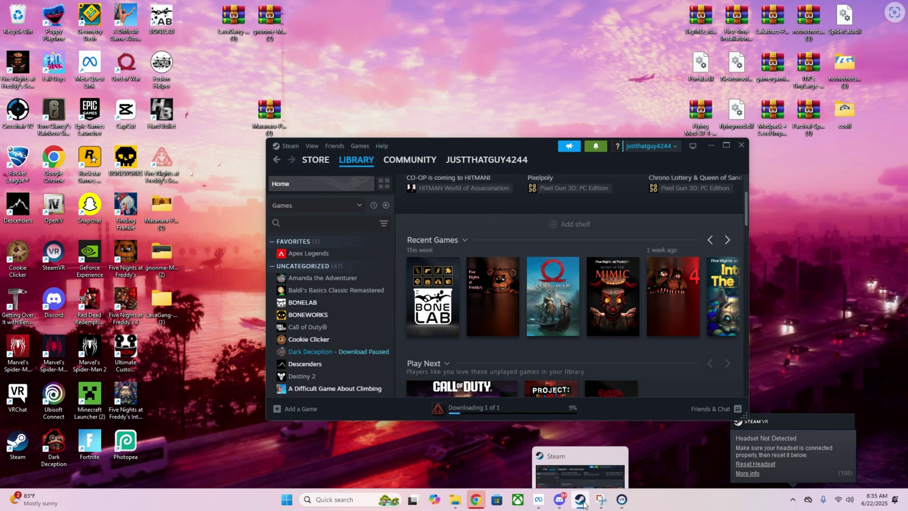
{"action": "mouse_move", "coordinate": [455, 499]}
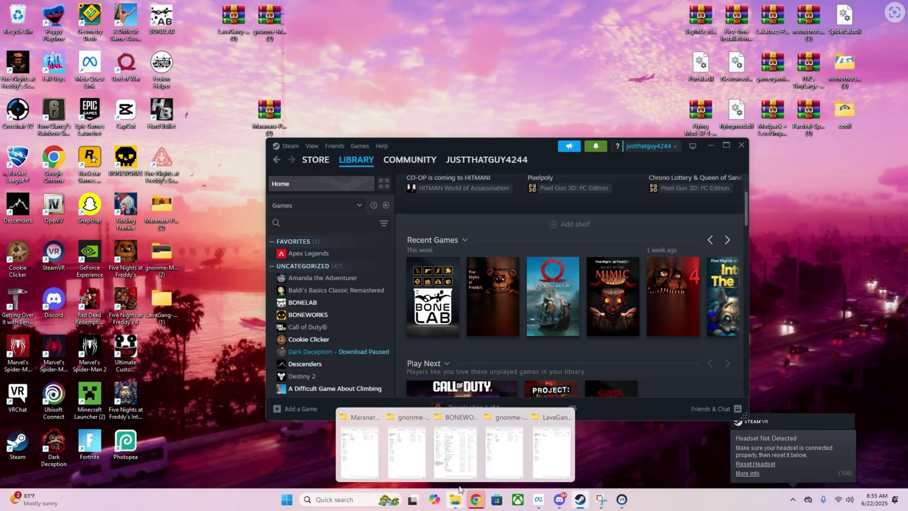
{"action": "left_click", "coordinate": [456, 444]}
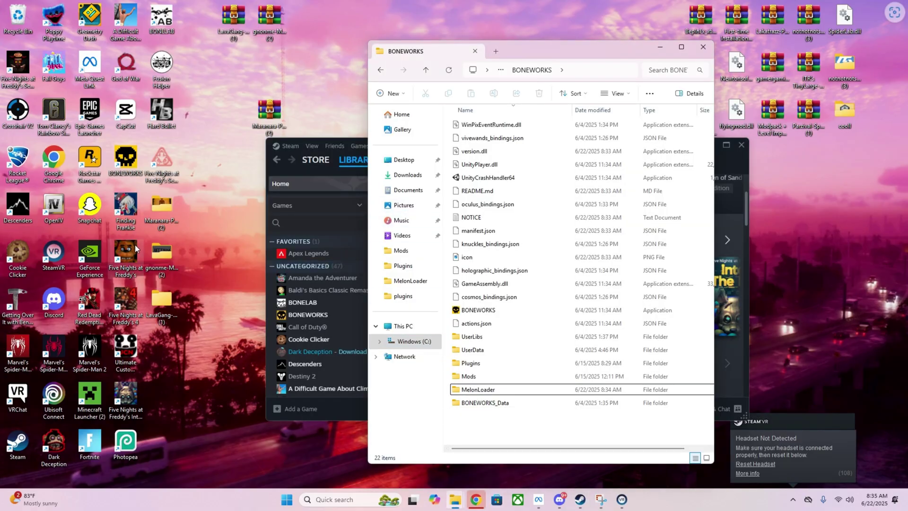
Open the Mods folder inside the extracted Maranara-Player_Models-1.3.3 folder and place its window beside the BONEWORKS folder
{"action": "double_click", "coordinate": [162, 217]}
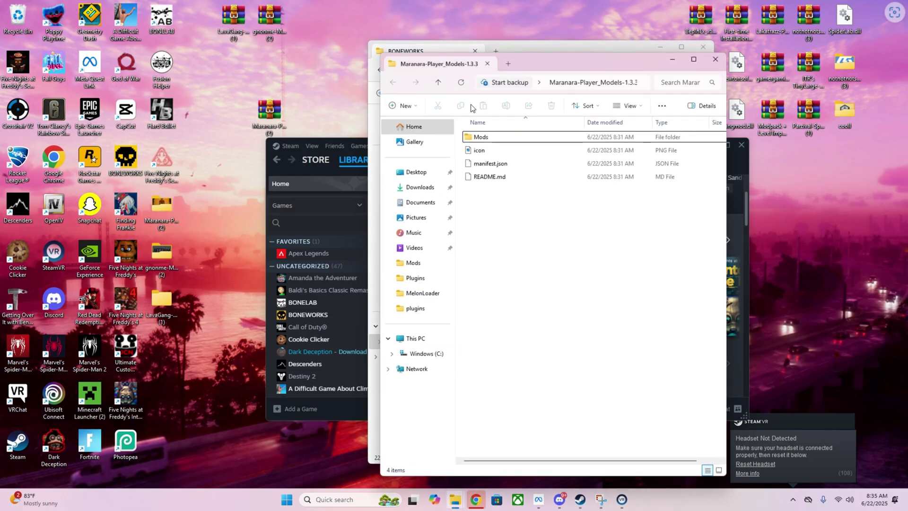
{"action": "left_click_drag", "start_coordinate": [532, 56], "coordinate": [221, 191]}
{"action": "double_click", "coordinate": [182, 256]}
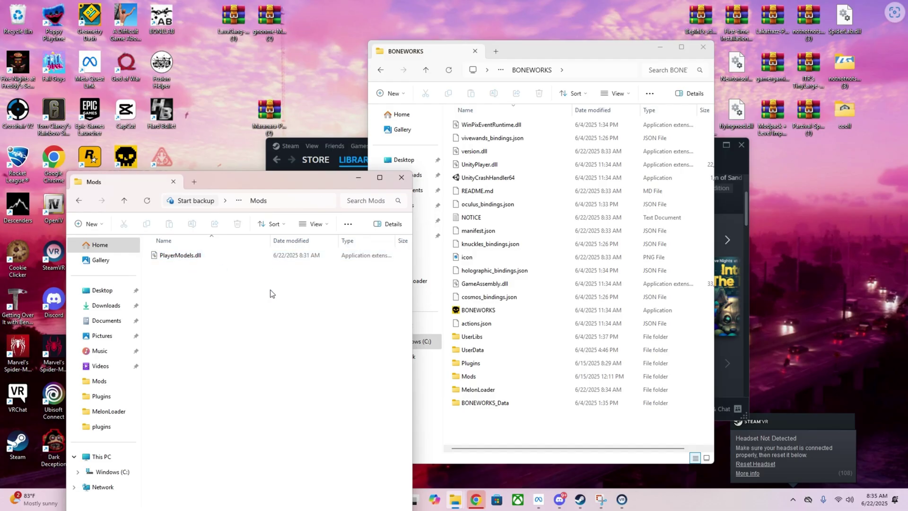
Move PlayerModels.dll into the Mods folder of BONEWORKS, replacing the existing file
{"action": "double_click", "coordinate": [467, 376]}
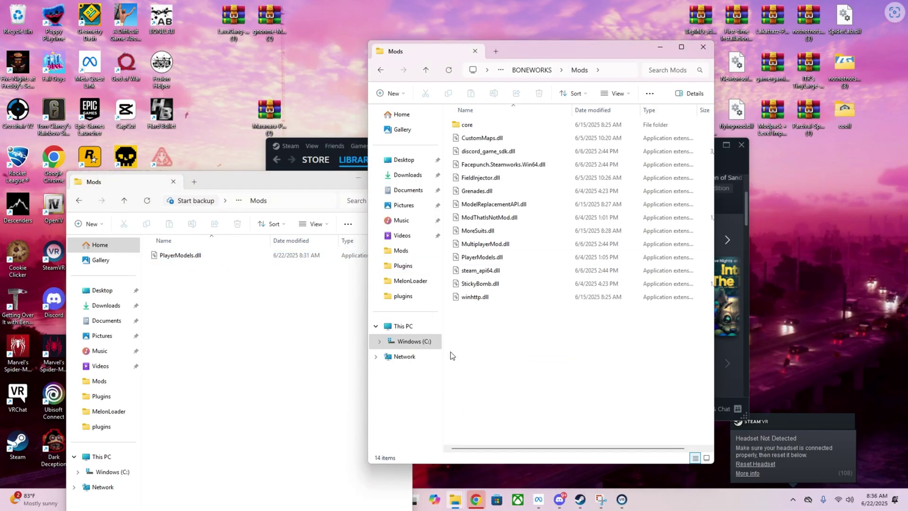
{"action": "left_click_drag", "start_coordinate": [166, 260], "coordinate": [536, 163]}
{"action": "left_click_drag", "start_coordinate": [391, 260], "coordinate": [250, 322]}
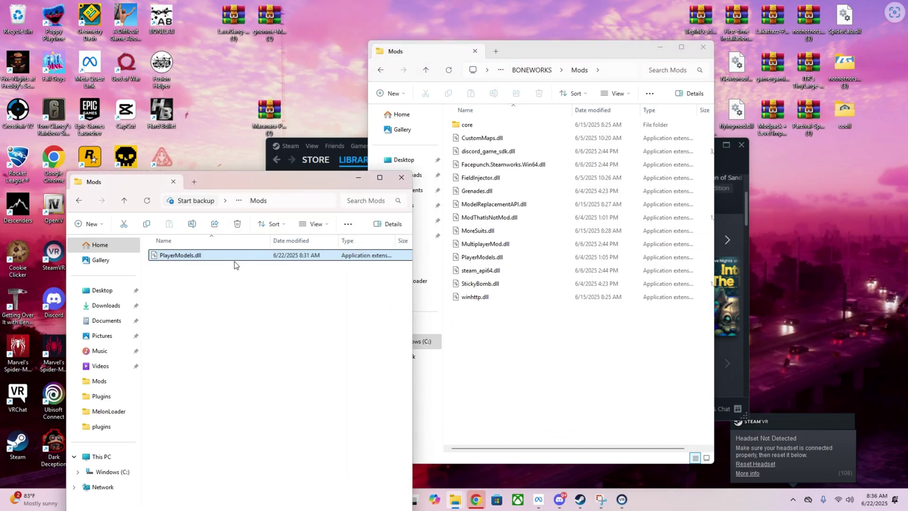
{"action": "left_click_drag", "start_coordinate": [230, 256], "coordinate": [525, 394]}
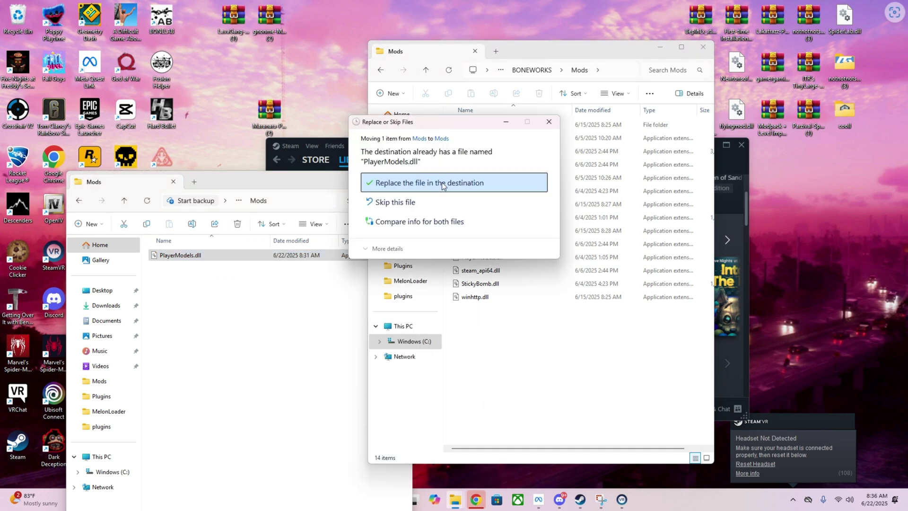
{"action": "left_click", "coordinate": [442, 182]}
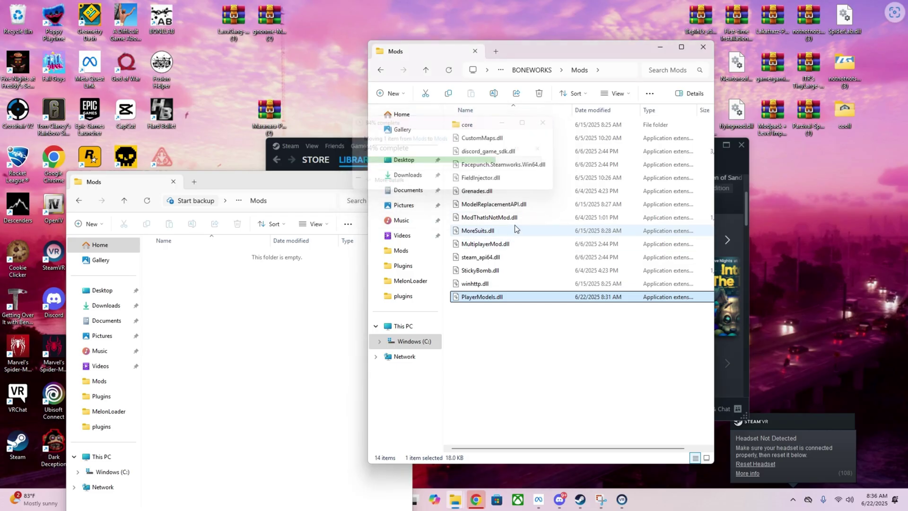
Minimize the emptied player models window and open the extracted gnonme-ModThatIsNotMod folder beside the BONEWORKS Mods folder
{"action": "left_click_drag", "start_coordinate": [620, 53], "coordinate": [555, 263]}
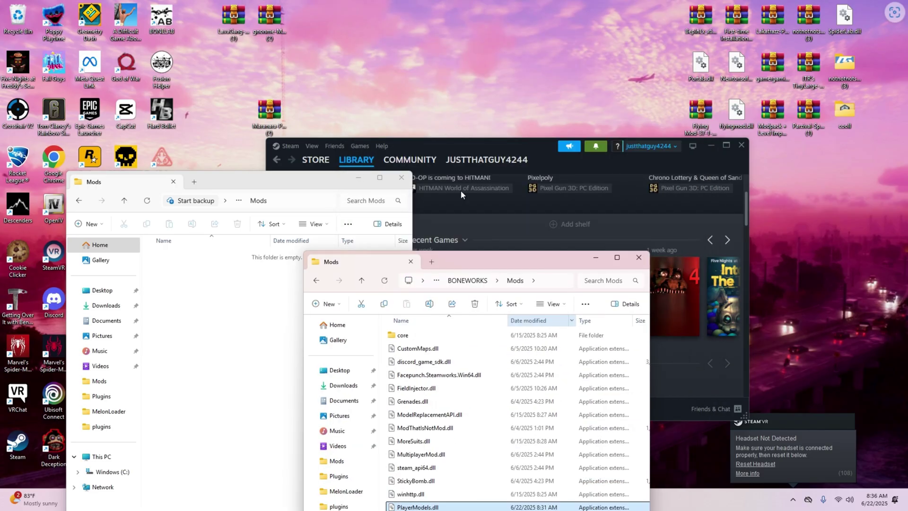
{"action": "left_click", "coordinate": [353, 180]}
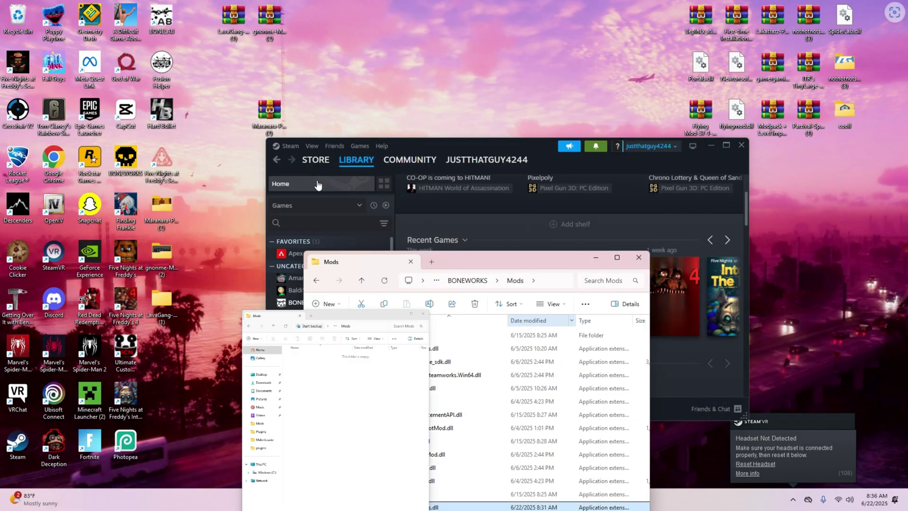
{"action": "double_click", "coordinate": [165, 253]}
{"action": "left_click_drag", "start_coordinate": [554, 271], "coordinate": [613, 163]}
{"action": "left_click", "coordinate": [295, 280]}
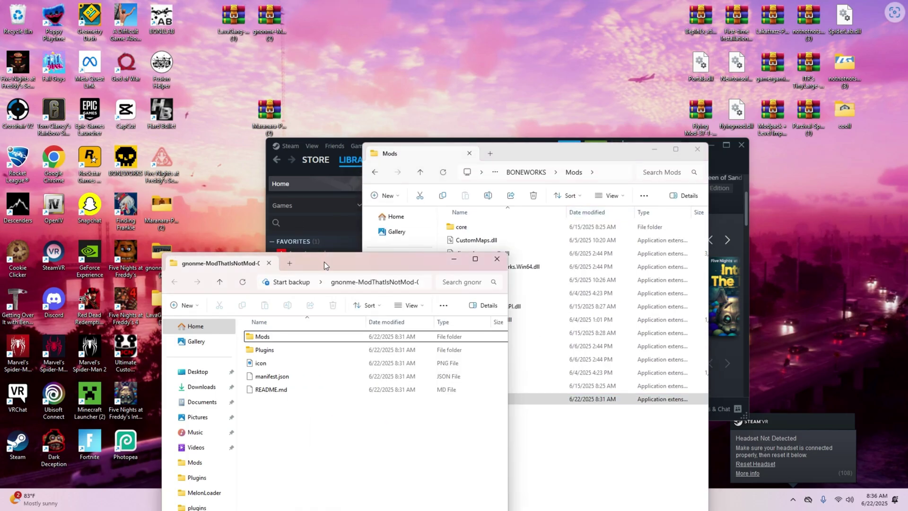
{"action": "left_click_drag", "start_coordinate": [324, 262], "coordinate": [264, 186]}
{"action": "left_click", "coordinate": [549, 165]}
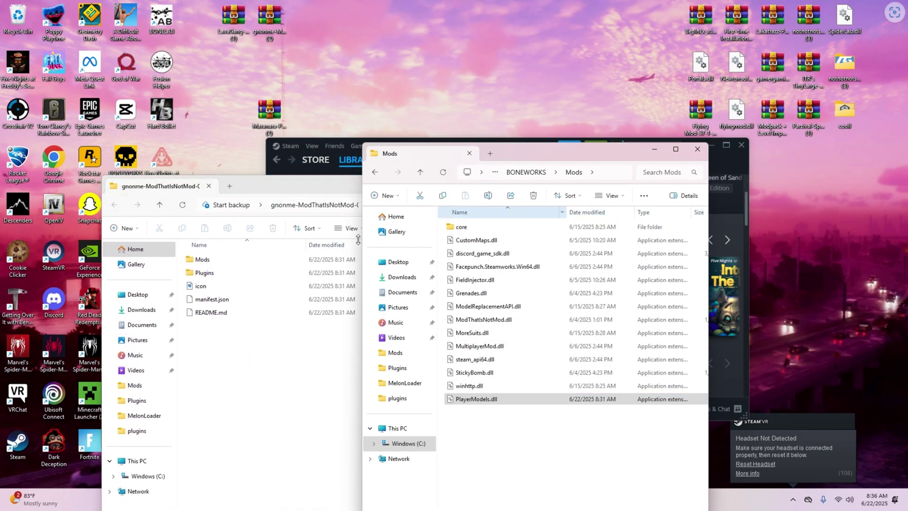
Move ModThatIsNotMod.dll from the extracted Mods folder into the BONEWORKS Mods folder, replacing the existing file
{"action": "double_click", "coordinate": [214, 260]}
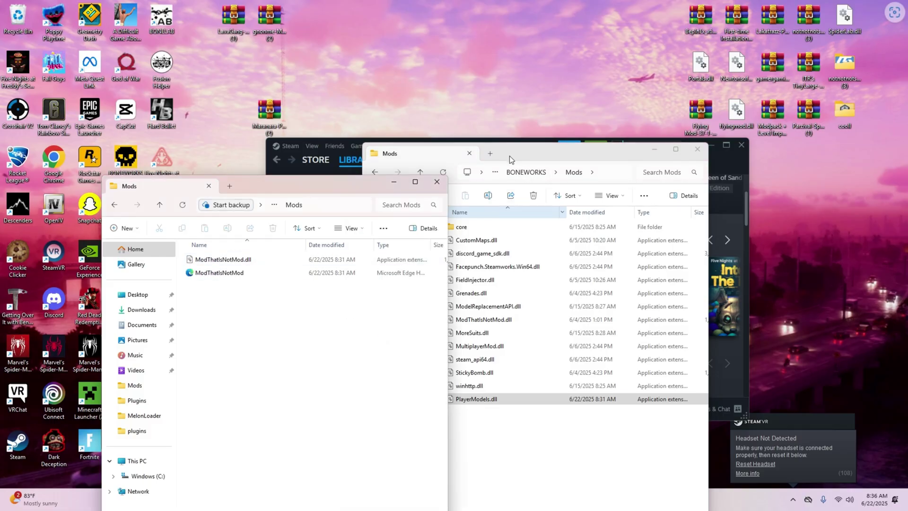
{"action": "left_click", "coordinate": [500, 167]}
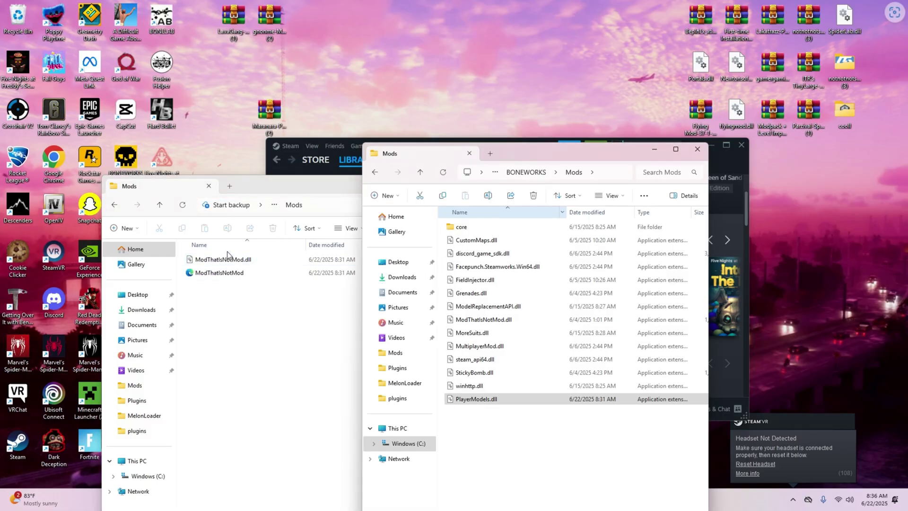
{"action": "left_click_drag", "start_coordinate": [238, 263], "coordinate": [511, 458]}
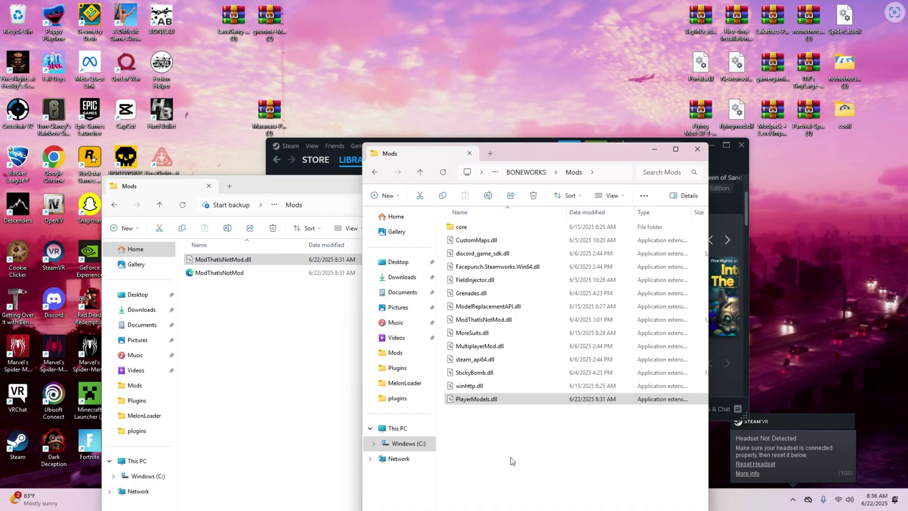
{"action": "left_click", "coordinate": [452, 182]}
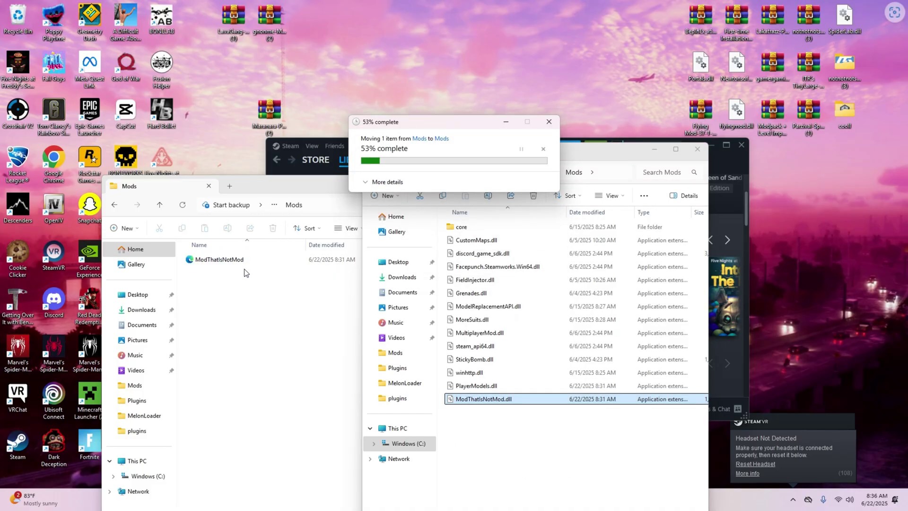
Move BackwardsCompatibilityPlugin.dll from the extracted Plugins folder into the BONEWORKS Plugins folder, replacing the existing file
{"action": "left_click", "coordinate": [373, 173]}
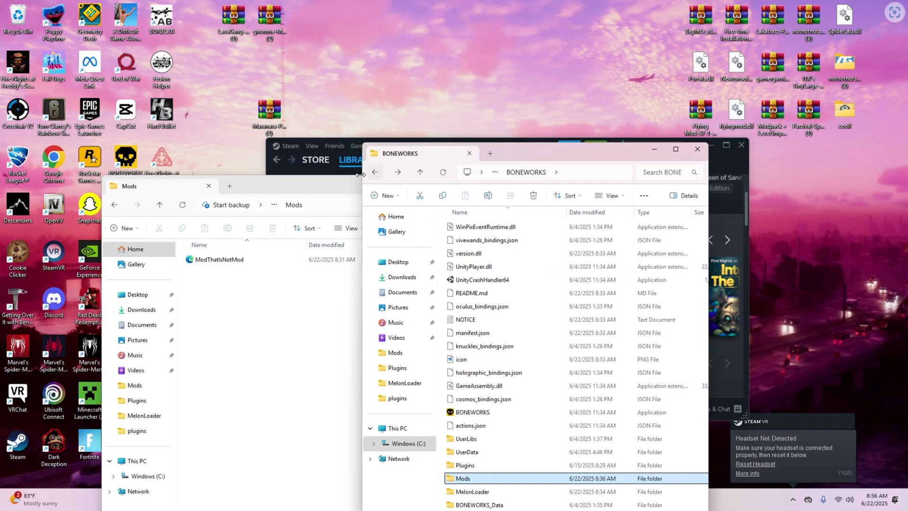
{"action": "double_click", "coordinate": [483, 465]}
{"action": "left_click", "coordinate": [114, 206]}
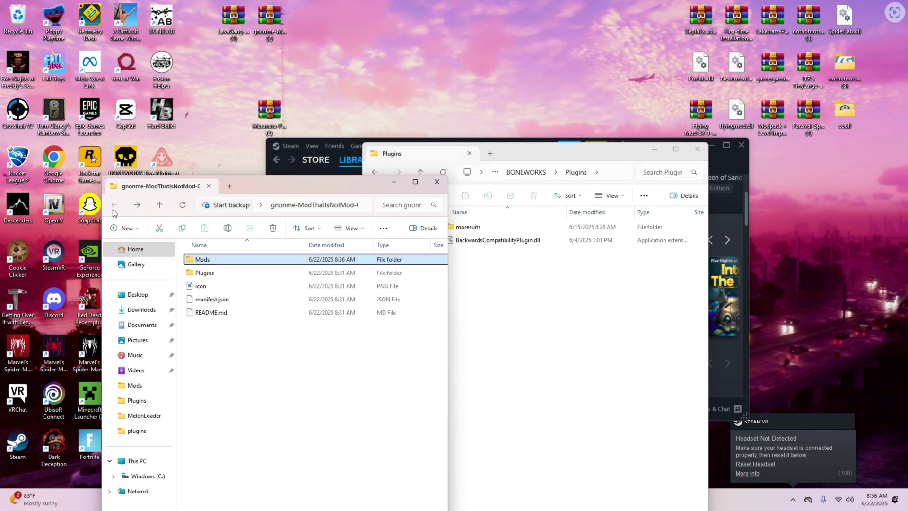
{"action": "double_click", "coordinate": [207, 273]}
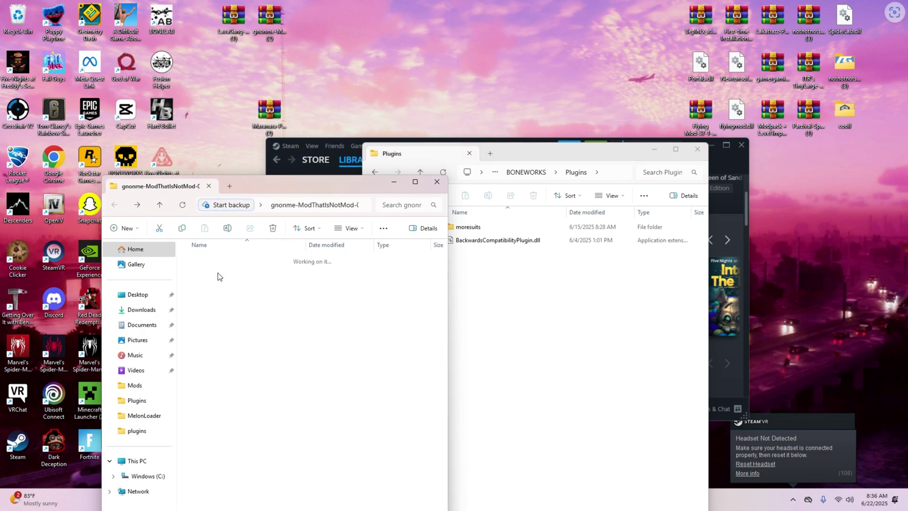
{"action": "left_click_drag", "start_coordinate": [220, 260], "coordinate": [507, 291]}
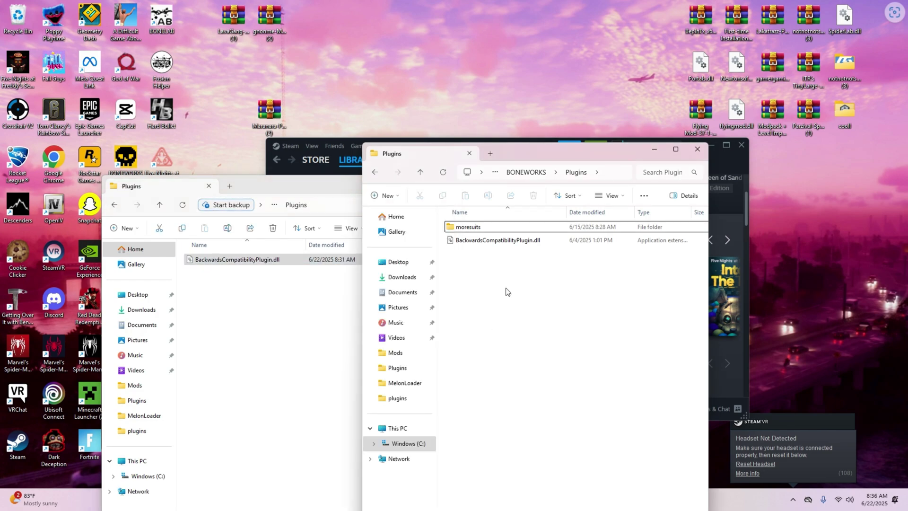
{"action": "left_click", "coordinate": [414, 185]}
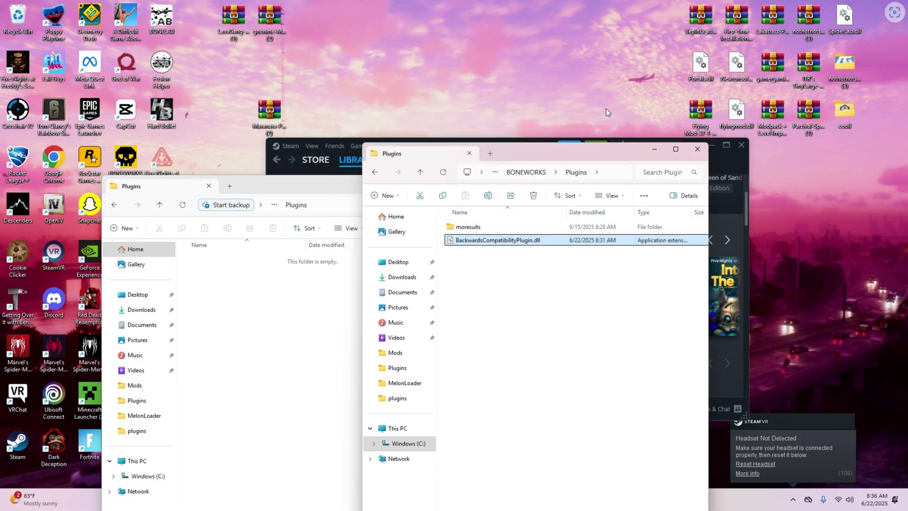
{"action": "left_click_drag", "start_coordinate": [644, 138], "coordinate": [593, 263]}
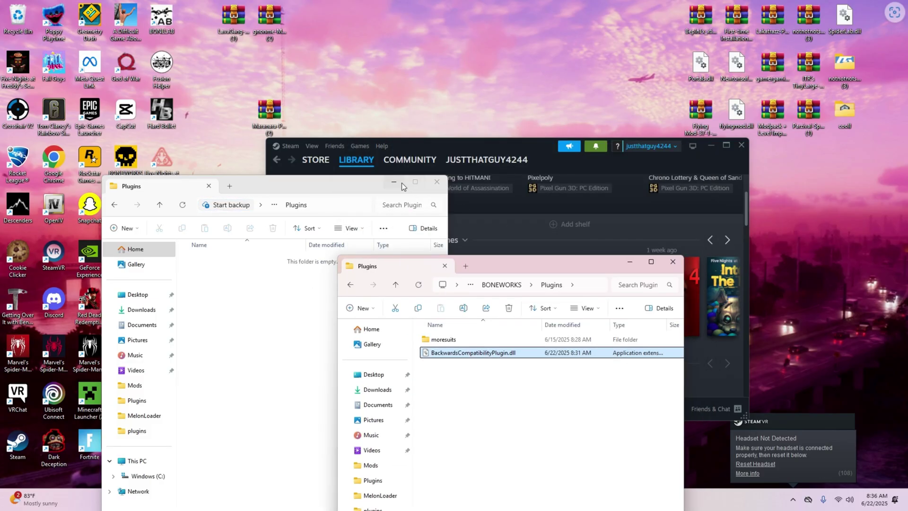
Minimize the emptied Plugins window and the BONEWORKS Plugins window
{"action": "left_click", "coordinate": [401, 182]}
{"action": "left_click_drag", "start_coordinate": [535, 265], "coordinate": [583, 111]}
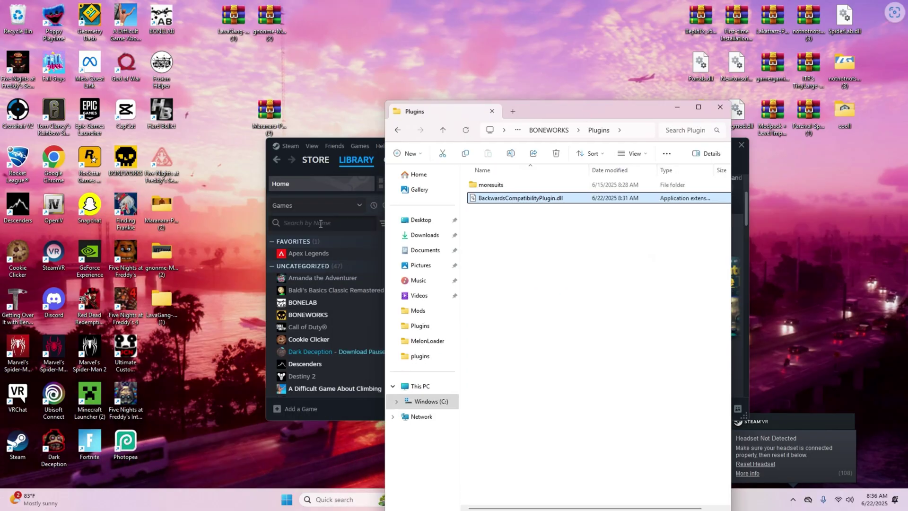
{"action": "mouse_move", "coordinate": [307, 169]}
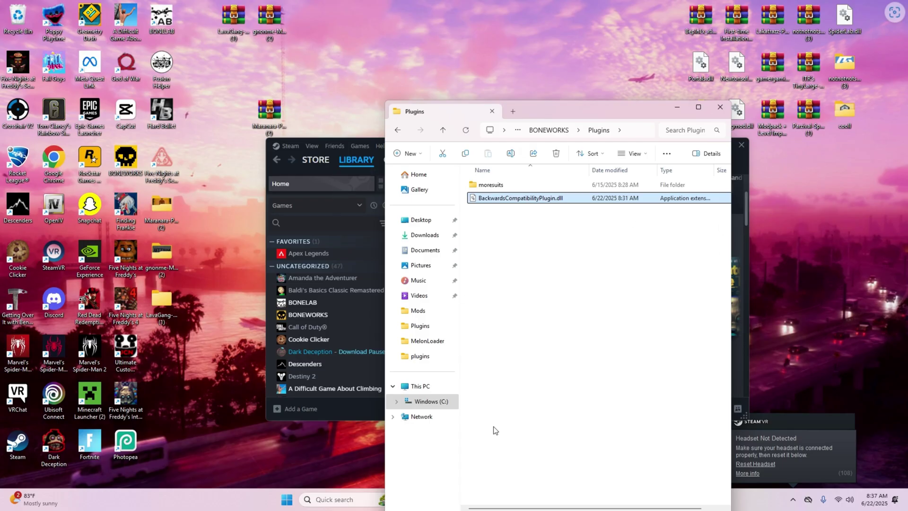
{"action": "left_click", "coordinate": [676, 108]}
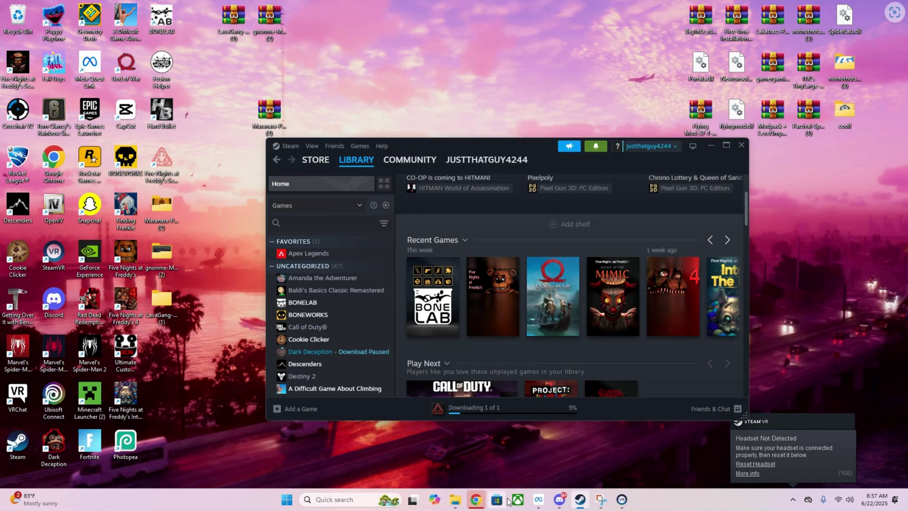
Switch to Chrome and browse the top-rated BONEWORKS mods on Thunderstore for another mod to install
{"action": "left_click", "coordinate": [476, 499]}
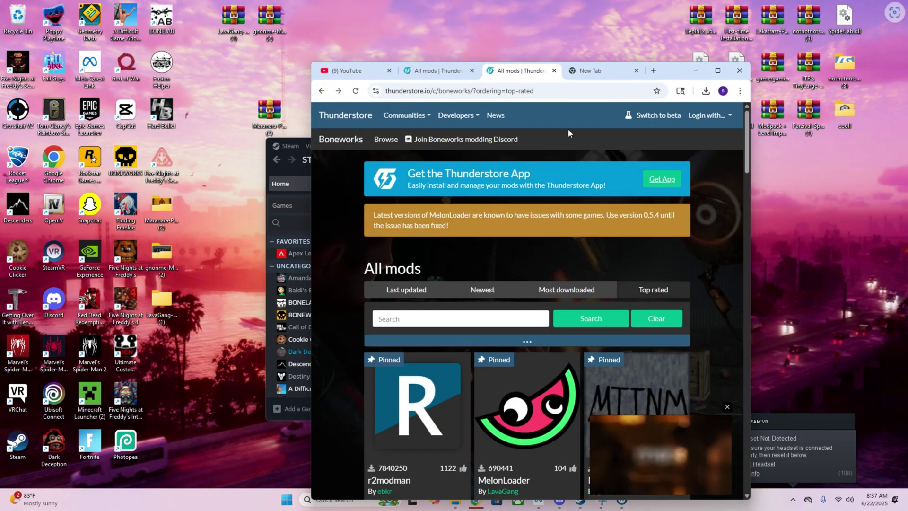
{"action": "scroll", "coordinate": [489, 170], "scroll_direction": "down", "scroll_amount": 2}
{"action": "scroll", "coordinate": [489, 170], "scroll_direction": "down", "scroll_amount": 15}
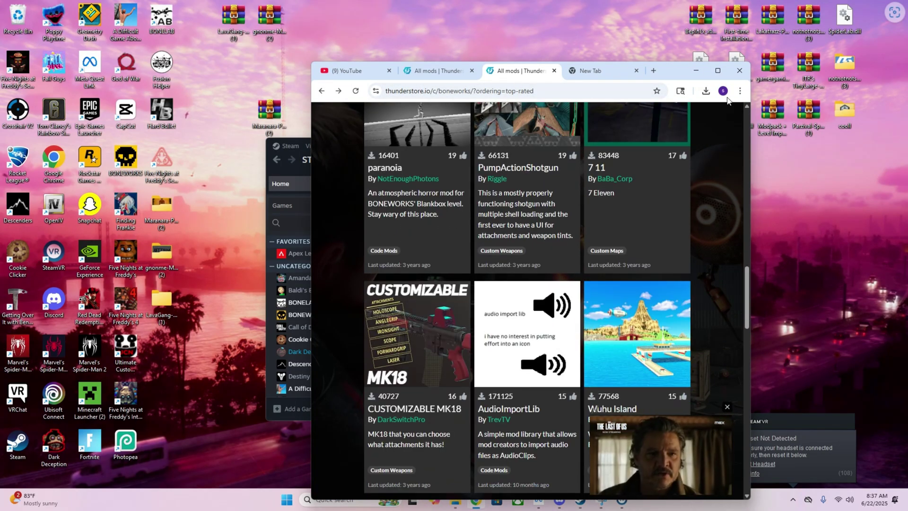
{"action": "scroll", "coordinate": [509, 316], "scroll_direction": "down", "scroll_amount": 6}
{"action": "scroll", "coordinate": [585, 266], "scroll_direction": "up", "scroll_amount": 4}
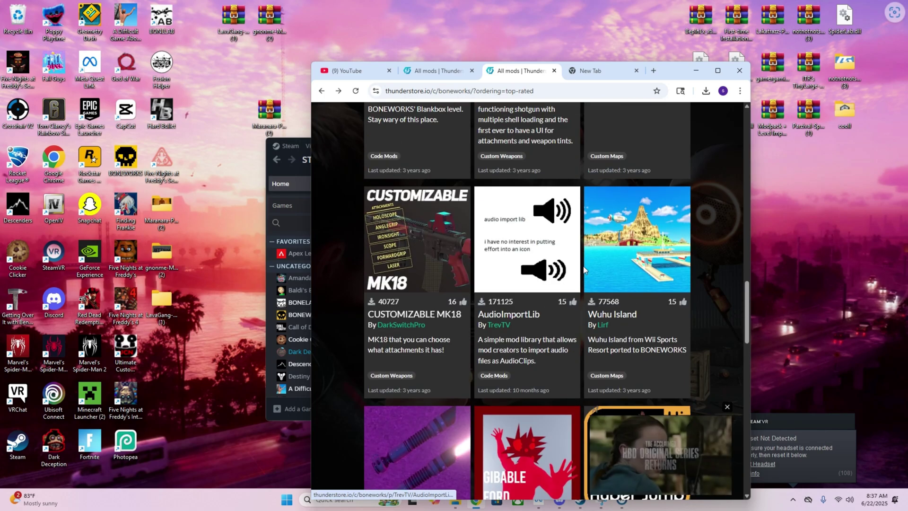
{"action": "scroll", "coordinate": [586, 260], "scroll_direction": "down", "scroll_amount": 9}
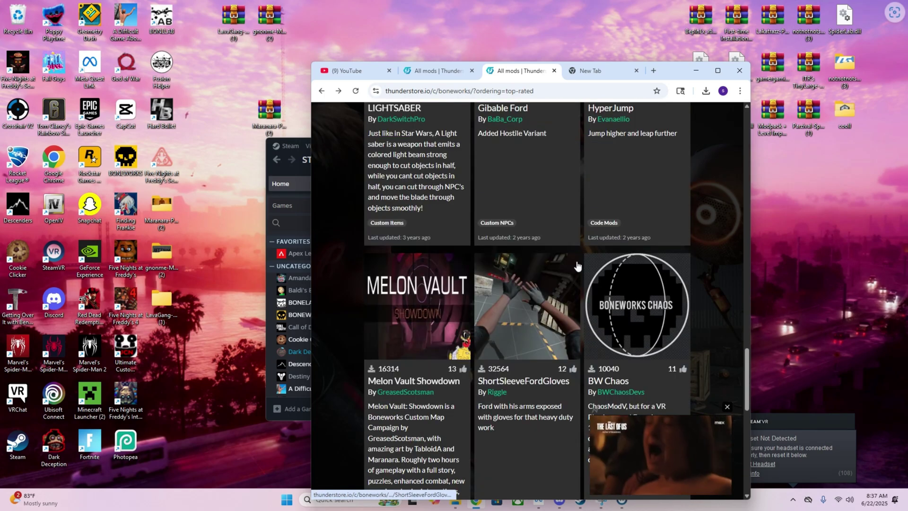
{"action": "scroll", "coordinate": [586, 263], "scroll_direction": "down", "scroll_amount": 8}
{"action": "scroll", "coordinate": [545, 265], "scroll_direction": "up", "scroll_amount": 15}
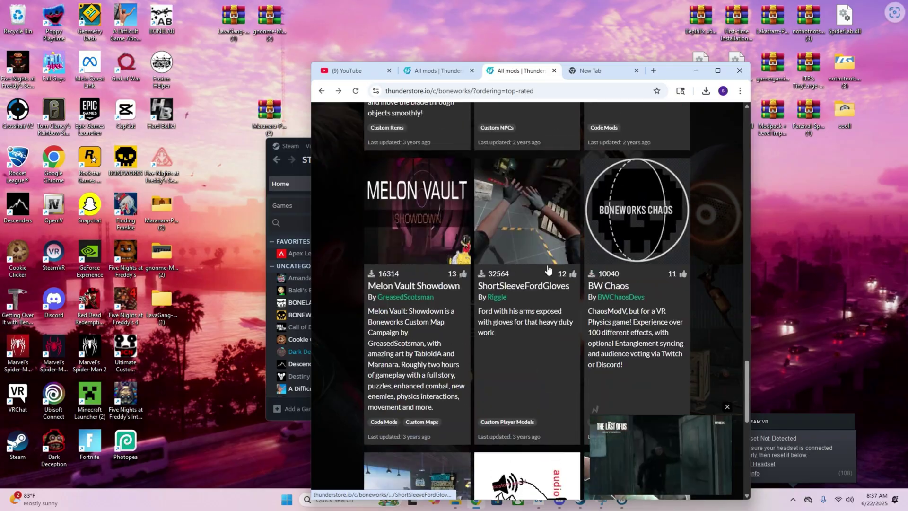
{"action": "scroll", "coordinate": [622, 322], "scroll_direction": "down", "scroll_amount": 2}
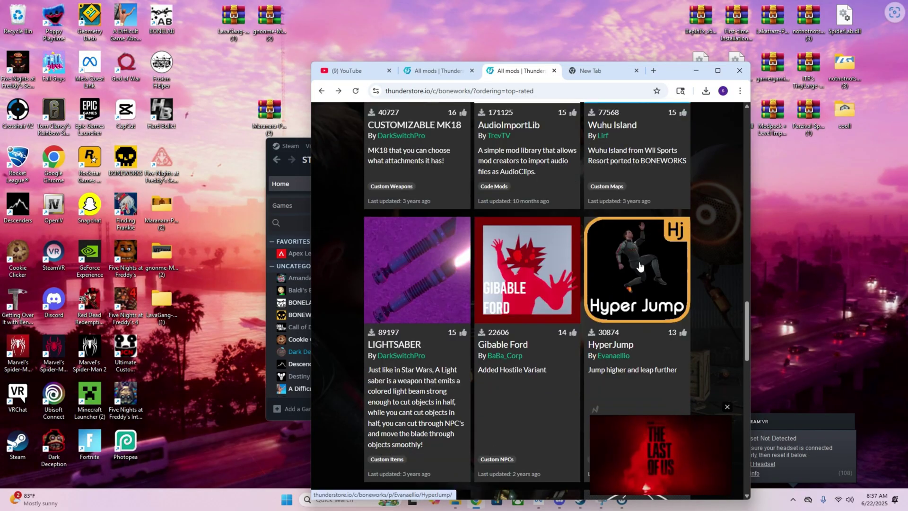
{"action": "scroll", "coordinate": [632, 192], "scroll_direction": "down", "scroll_amount": 2}
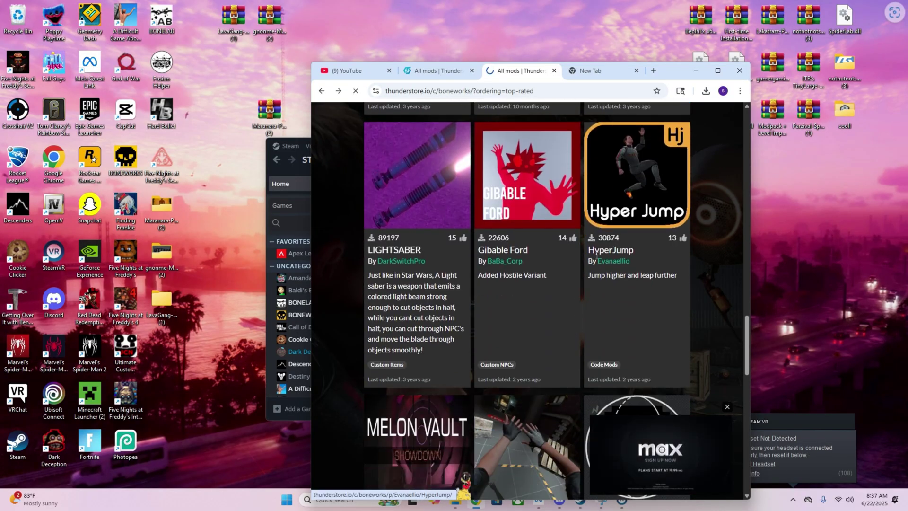
Open the HyperJump mod's page and download the mod manually
{"action": "left_click", "coordinate": [595, 256]}
{"action": "scroll", "coordinate": [591, 265], "scroll_direction": "down", "scroll_amount": 2}
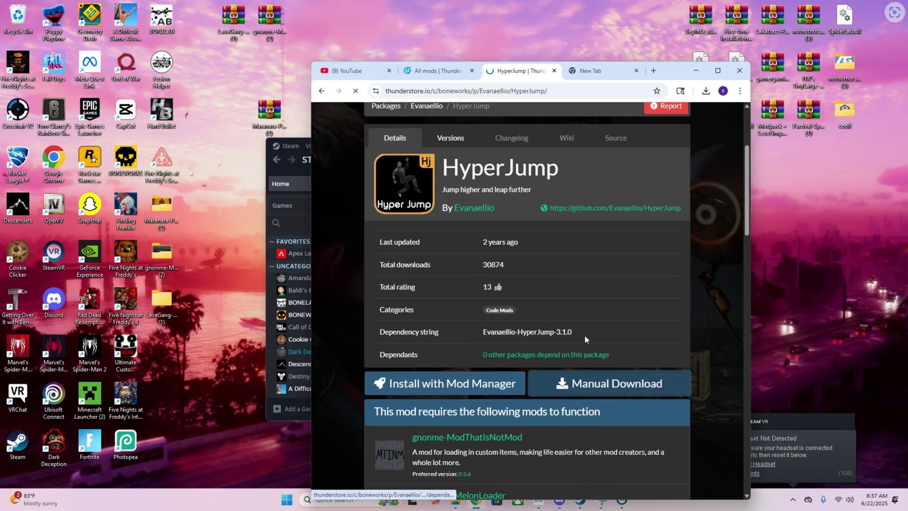
{"action": "scroll", "coordinate": [585, 337], "scroll_direction": "down", "scroll_amount": 3}
{"action": "scroll", "coordinate": [638, 213], "scroll_direction": "up", "scroll_amount": 3}
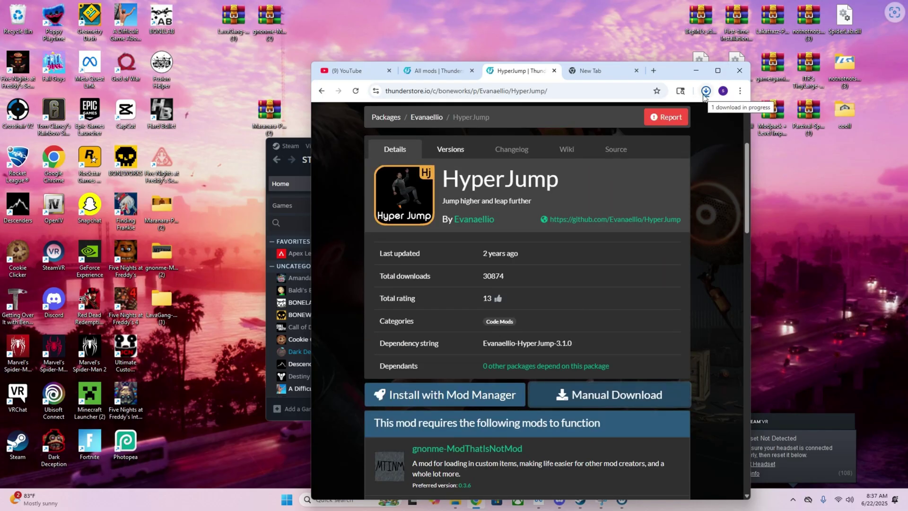
Place the downloaded Evanaellio-HyperJump-3.1.0.zip on the desktop and extract it to its default folder there
{"action": "left_click", "coordinate": [706, 91]}
{"action": "left_click_drag", "start_coordinate": [624, 134], "coordinate": [281, 123]}
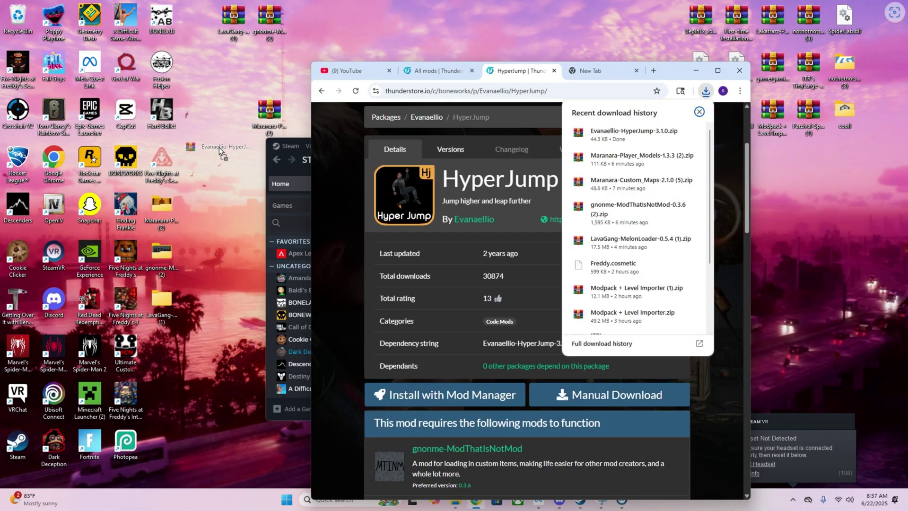
{"action": "left_click_drag", "start_coordinate": [219, 147], "coordinate": [234, 124]}
{"action": "right_click", "coordinate": [233, 124]}
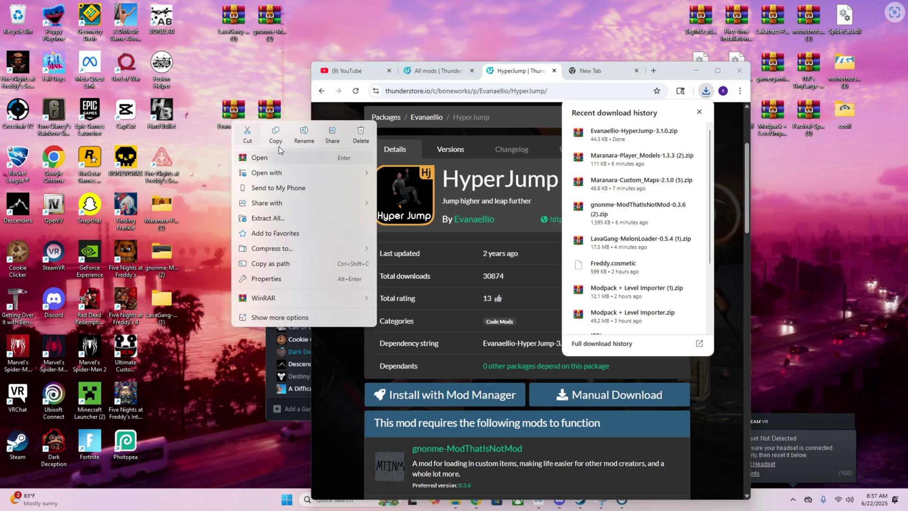
{"action": "left_click", "coordinate": [274, 218]}
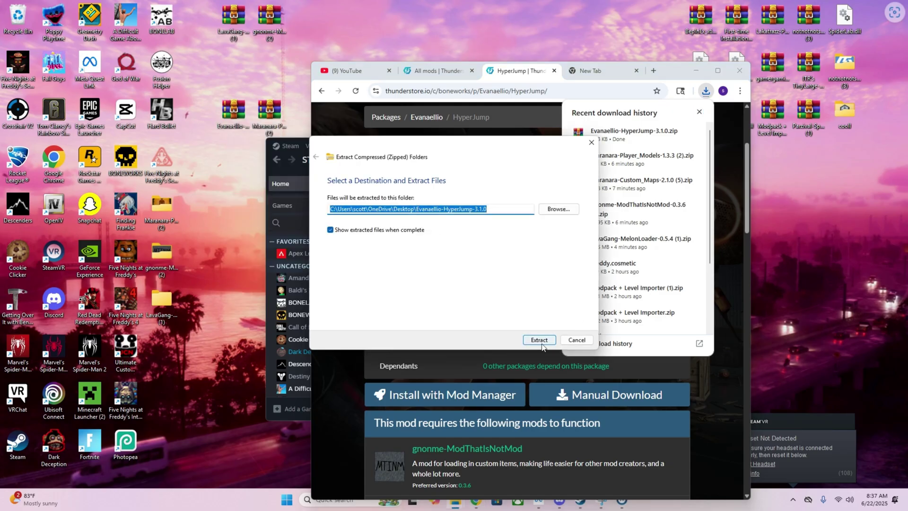
{"action": "left_click", "coordinate": [543, 340]}
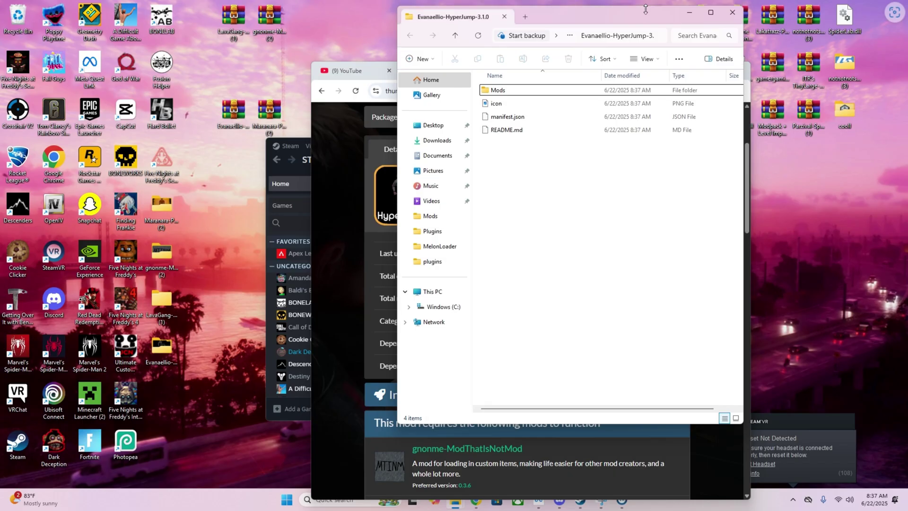
Dismiss the browser's download list, minimize the browser, and leave the extracted HyperJump folder window clear on the desktop
{"action": "left_click_drag", "start_coordinate": [629, 16], "coordinate": [573, 175]}
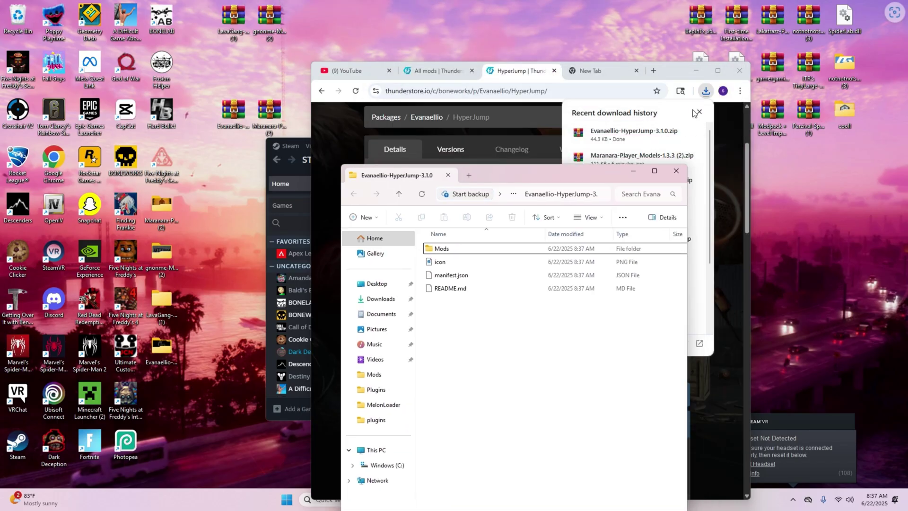
{"action": "left_click", "coordinate": [693, 113]}
{"action": "left_click", "coordinate": [698, 112]}
{"action": "left_click", "coordinate": [695, 70]}
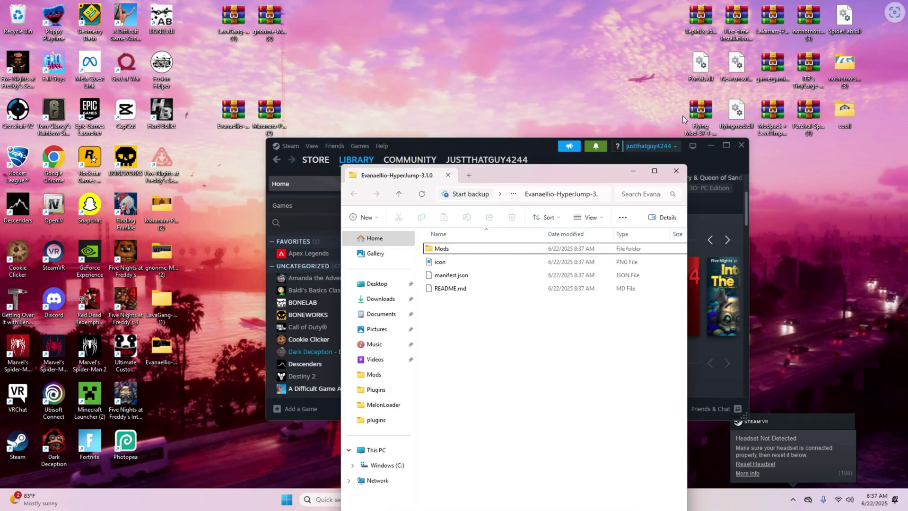
{"action": "left_click_drag", "start_coordinate": [515, 172], "coordinate": [584, 115]}
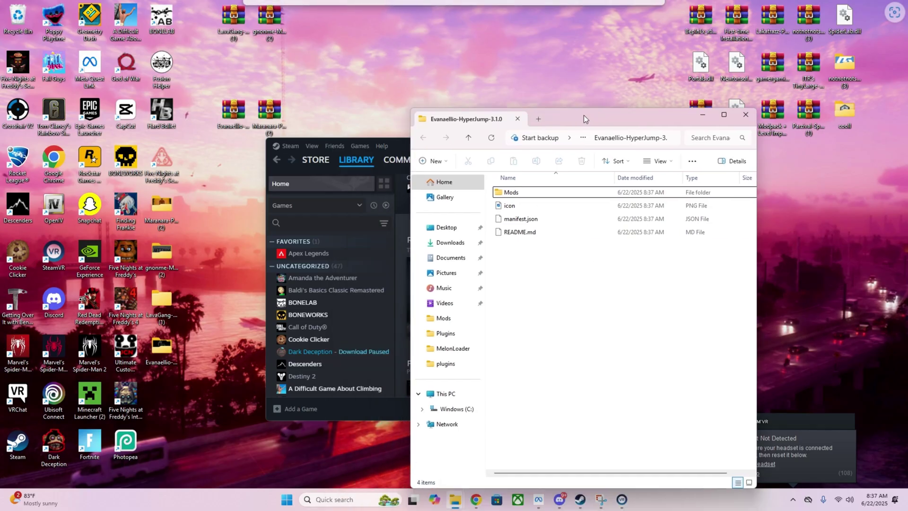
Bring up the BONEWORKS Plugins window beside the HyperJump folder and return it to the main BONEWORKS folder
{"action": "mouse_move", "coordinate": [449, 502]}
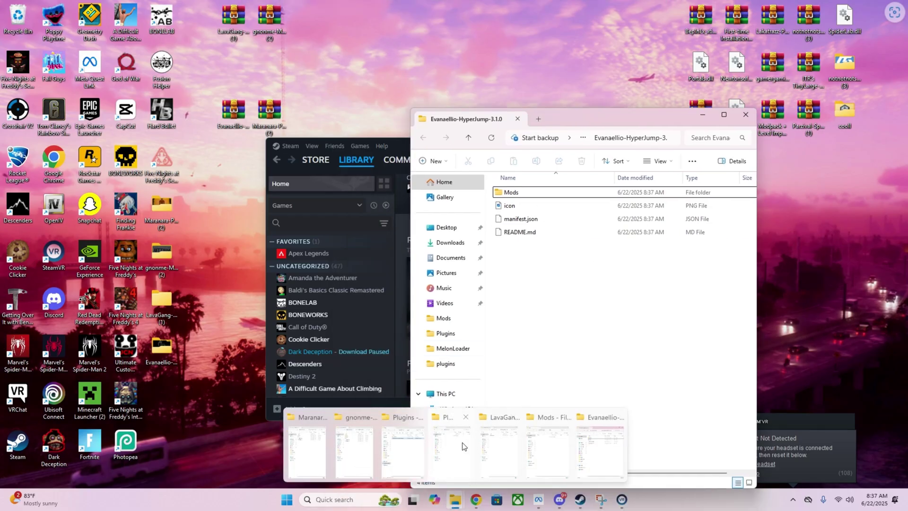
{"action": "mouse_move", "coordinate": [279, 433]}
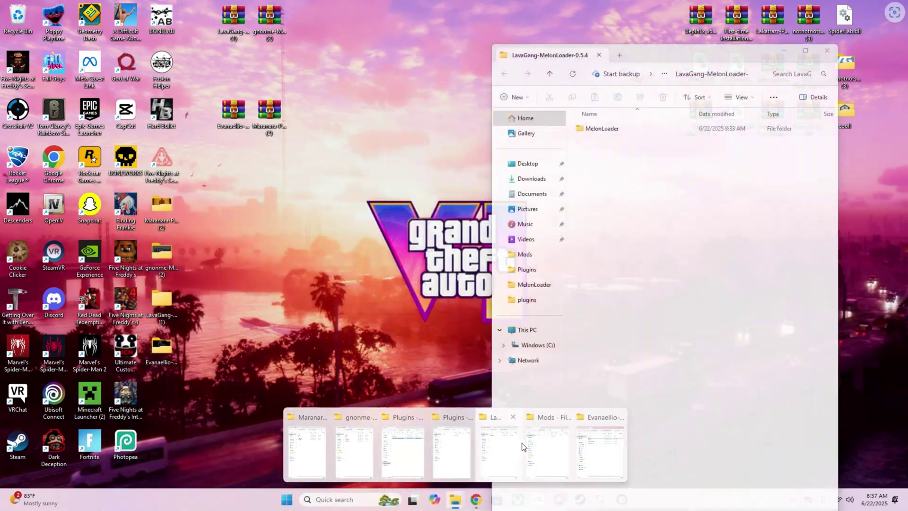
{"action": "mouse_move", "coordinate": [553, 444]}
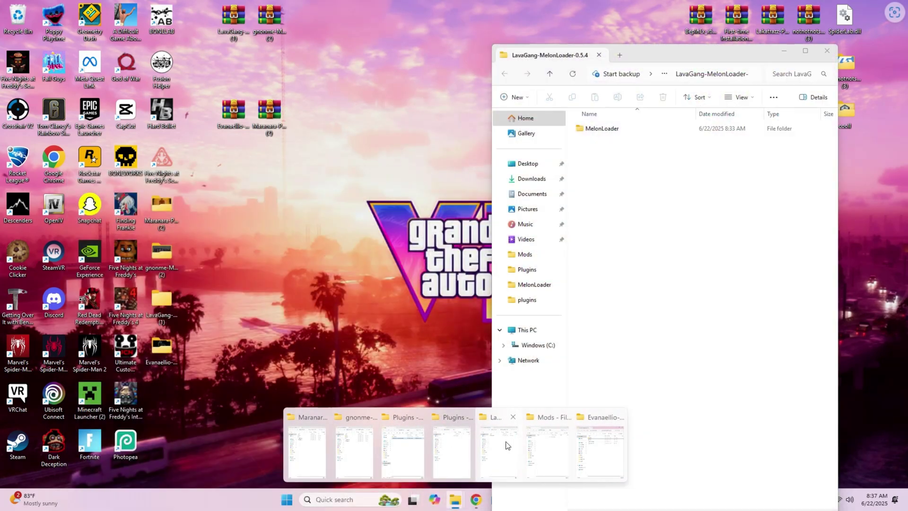
{"action": "mouse_move", "coordinate": [457, 444]}
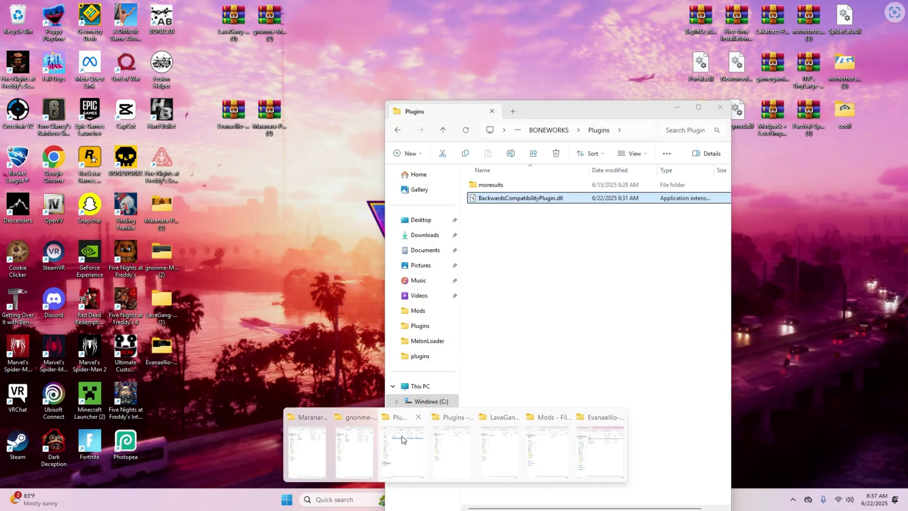
{"action": "left_click", "coordinate": [402, 444]}
{"action": "left_click_drag", "start_coordinate": [554, 109], "coordinate": [226, 96]}
{"action": "left_click", "coordinate": [257, 204]}
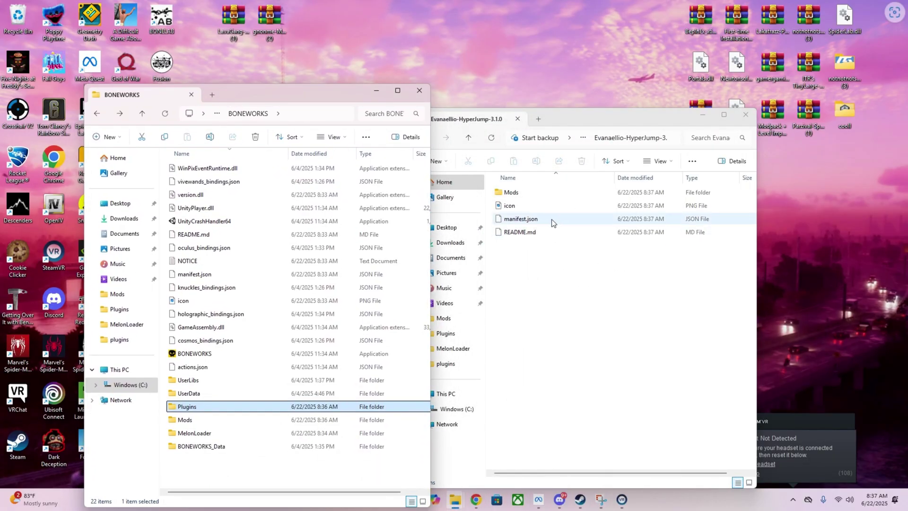
Move HyperJump.dll from the extracted Mods folder into the BONEWORKS Mods folder
{"action": "double_click", "coordinate": [510, 192]}
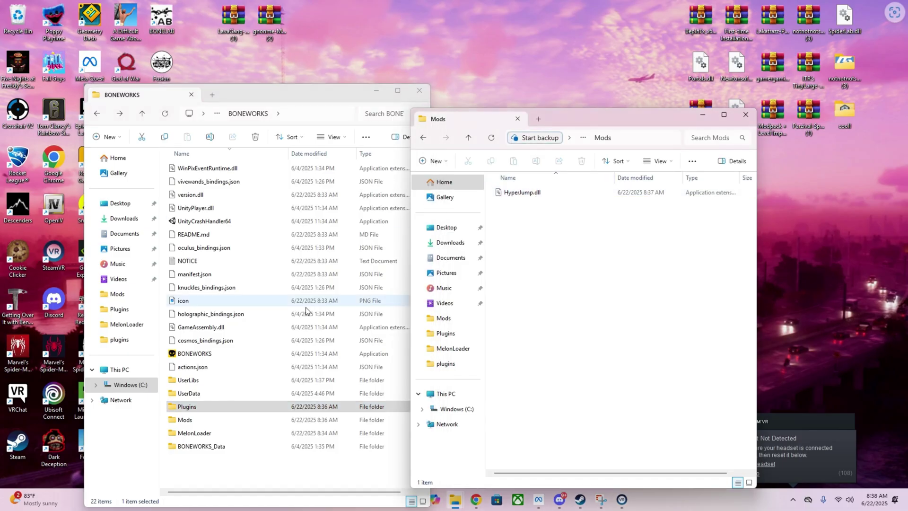
{"action": "double_click", "coordinate": [205, 417]}
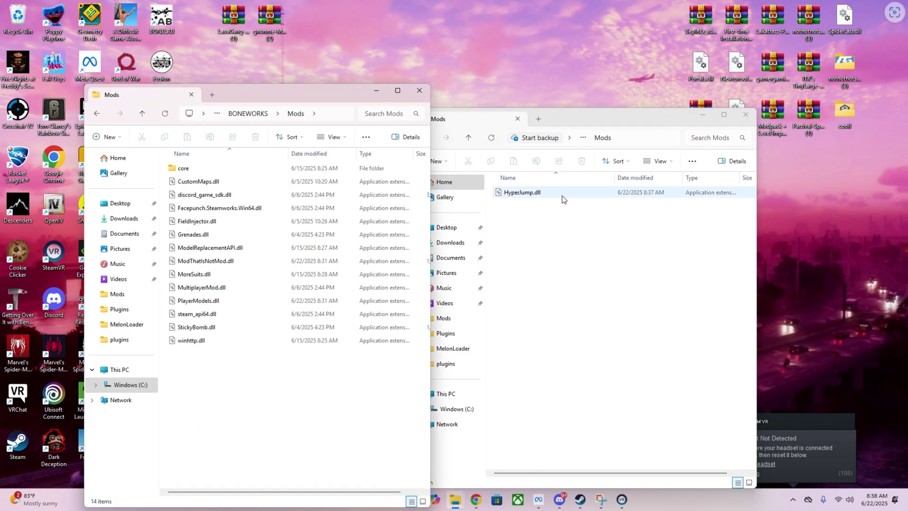
{"action": "left_click_drag", "start_coordinate": [562, 194], "coordinate": [245, 363]}
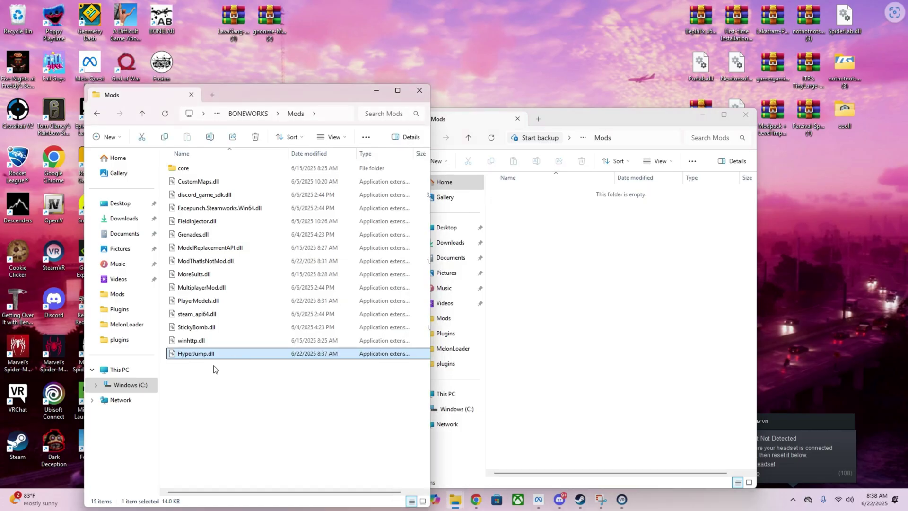
Move HyperJump.dll out of the BONEWORKS Mods folder onto the desktop, and check the contents of the BONEWORKS Plugins folder
{"action": "left_click_drag", "start_coordinate": [245, 360], "coordinate": [491, 84]}
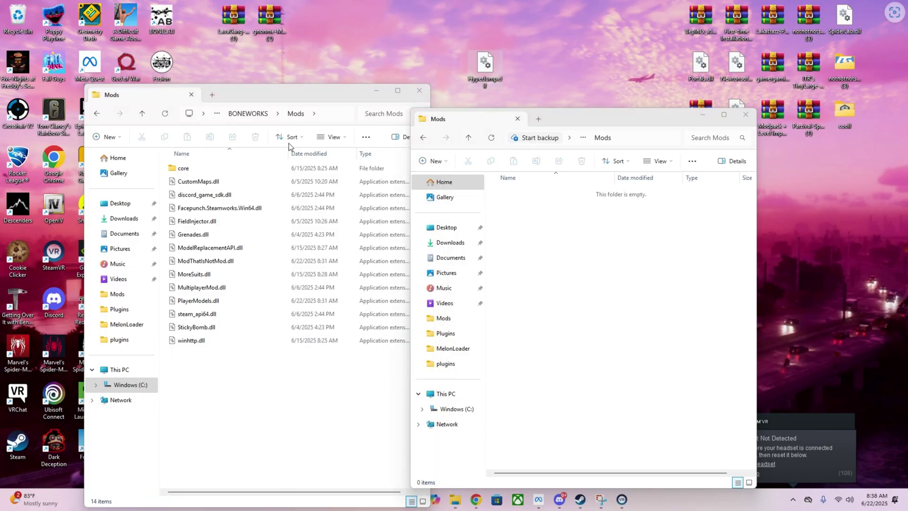
{"action": "left_click", "coordinate": [97, 114]}
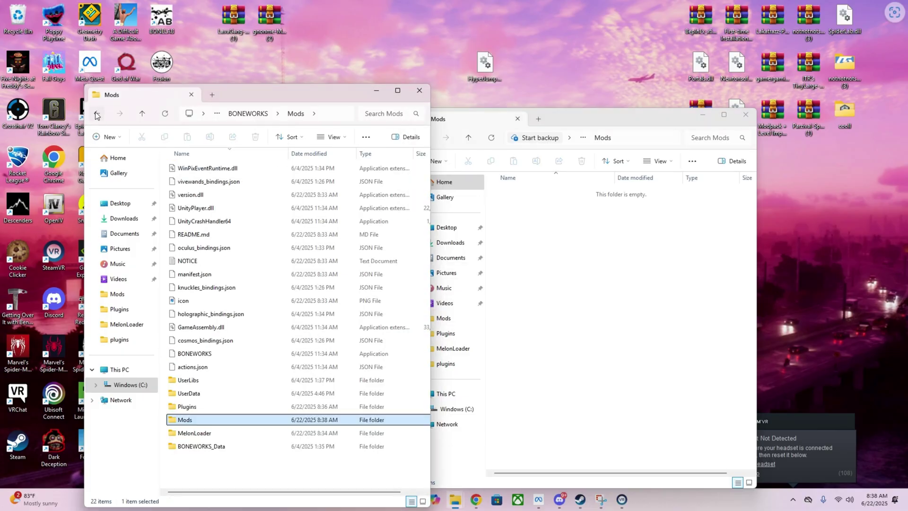
{"action": "double_click", "coordinate": [217, 409]}
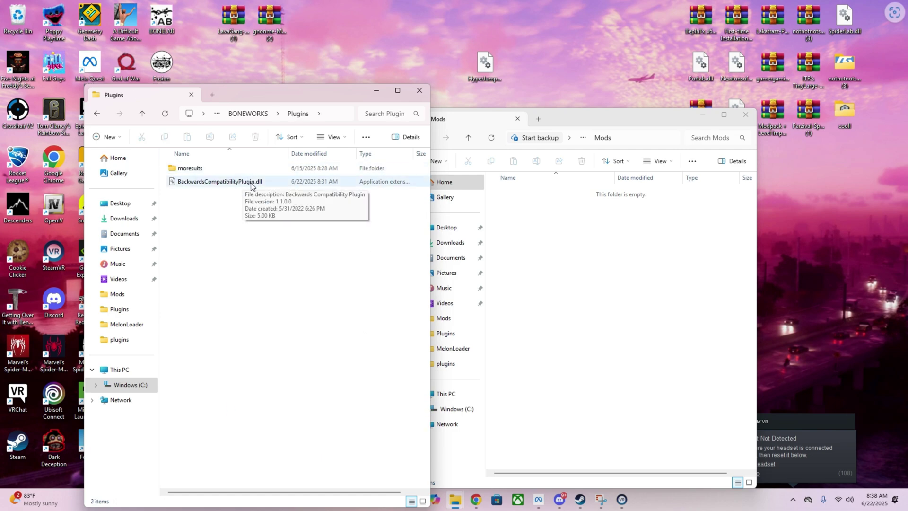
{"action": "left_click", "coordinate": [97, 113]}
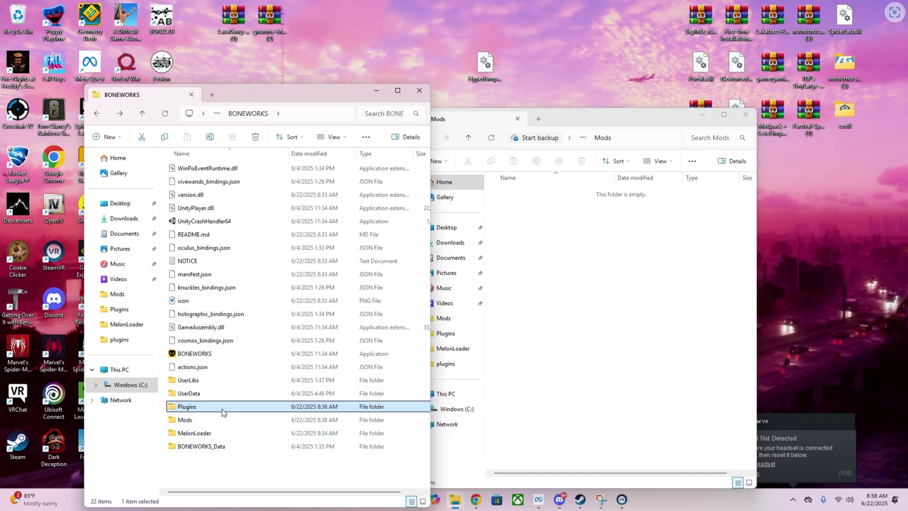
Minimize the BONEWORKS folder window and go back to the start of Thunderstore's top-rated mod list in Chrome
{"action": "left_click", "coordinate": [372, 93]}
{"action": "left_click", "coordinate": [476, 500]}
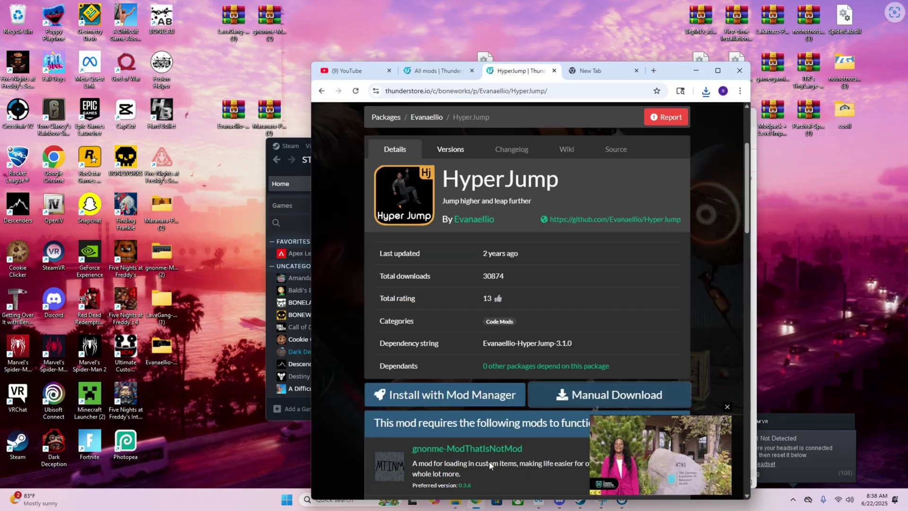
{"action": "left_click", "coordinate": [322, 92]}
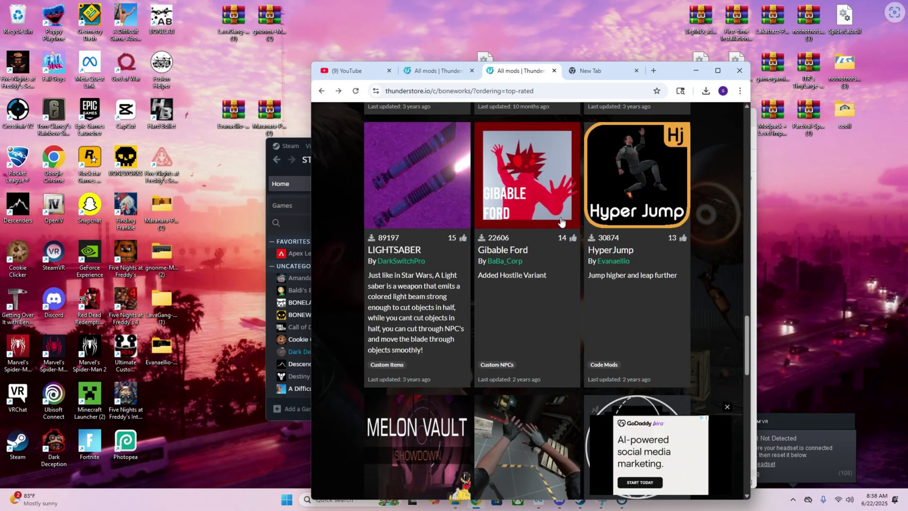
{"action": "scroll", "coordinate": [503, 171], "scroll_direction": "up", "scroll_amount": 20}
{"action": "scroll", "coordinate": [504, 172], "scroll_direction": "up", "scroll_amount": 7}
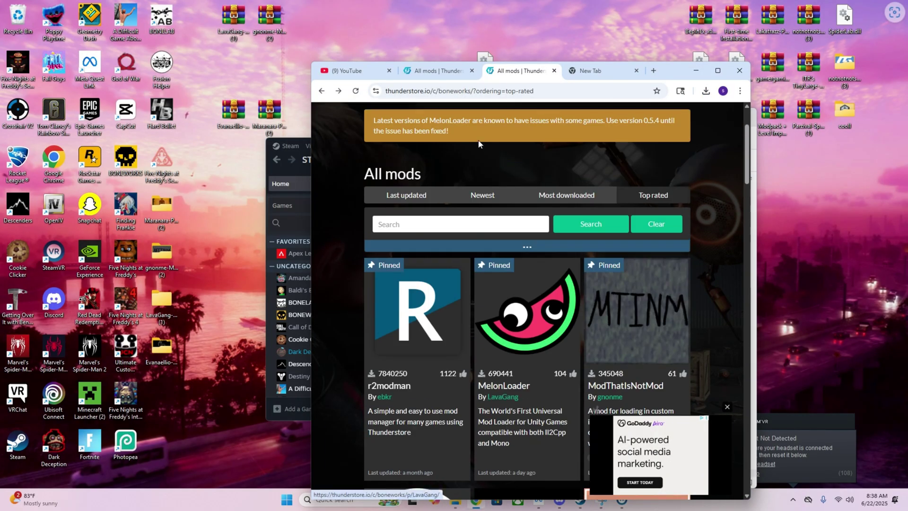
{"action": "scroll", "coordinate": [422, 174], "scroll_direction": "up", "scroll_amount": 2}
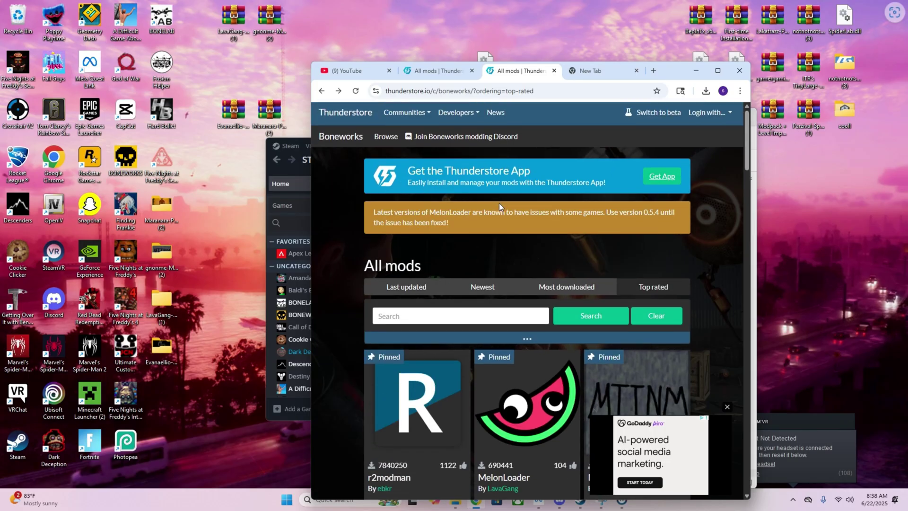
Look through the first page of top-rated BONEWORKS mods down to the page links, and return to its start
{"action": "scroll", "coordinate": [498, 203], "scroll_direction": "down", "scroll_amount": 10}
{"action": "scroll", "coordinate": [505, 216], "scroll_direction": "up", "scroll_amount": 10}
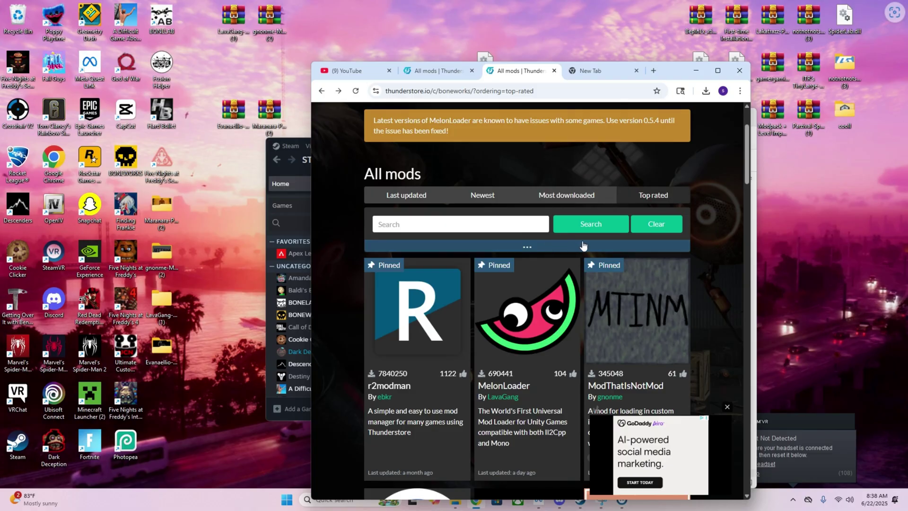
{"action": "scroll", "coordinate": [515, 229], "scroll_direction": "down", "scroll_amount": 10}
{"action": "scroll", "coordinate": [527, 271], "scroll_direction": "down", "scroll_amount": 4}
{"action": "scroll", "coordinate": [532, 320], "scroll_direction": "down", "scroll_amount": 4}
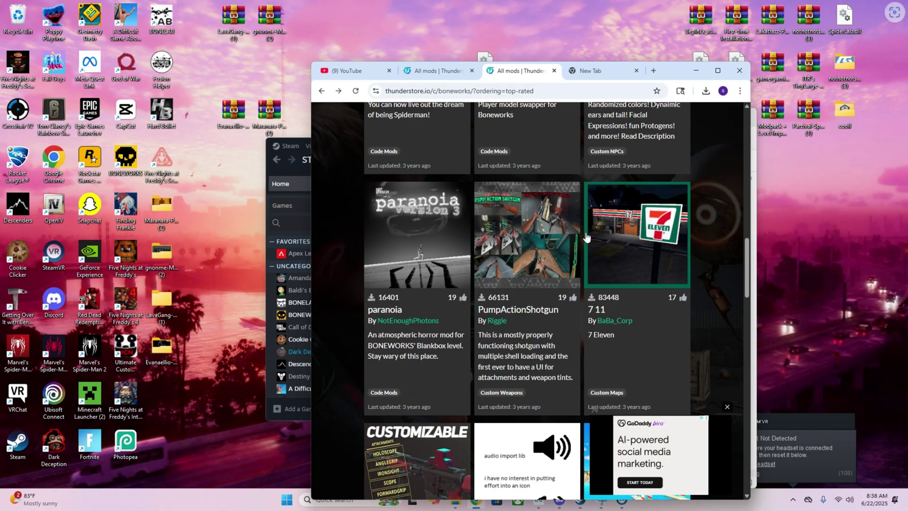
{"action": "scroll", "coordinate": [641, 205], "scroll_direction": "up", "scroll_amount": 4}
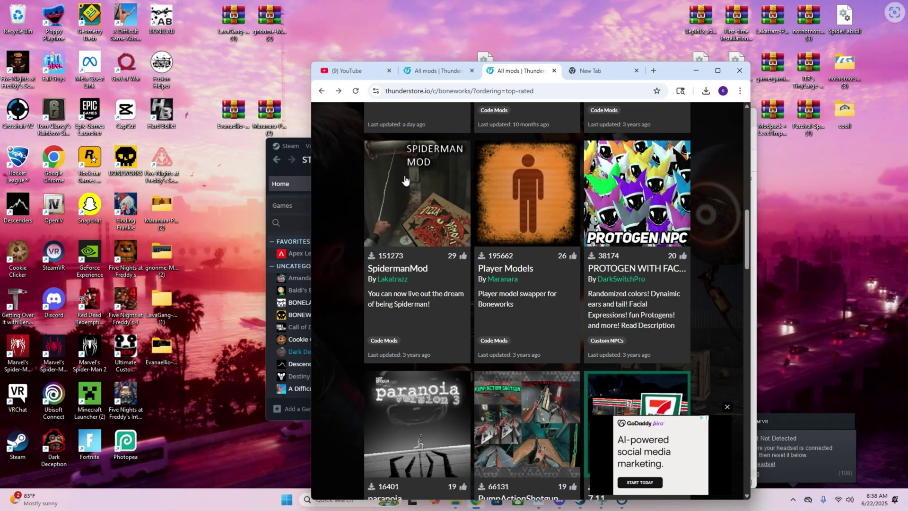
{"action": "scroll", "coordinate": [404, 180], "scroll_direction": "down", "scroll_amount": 7}
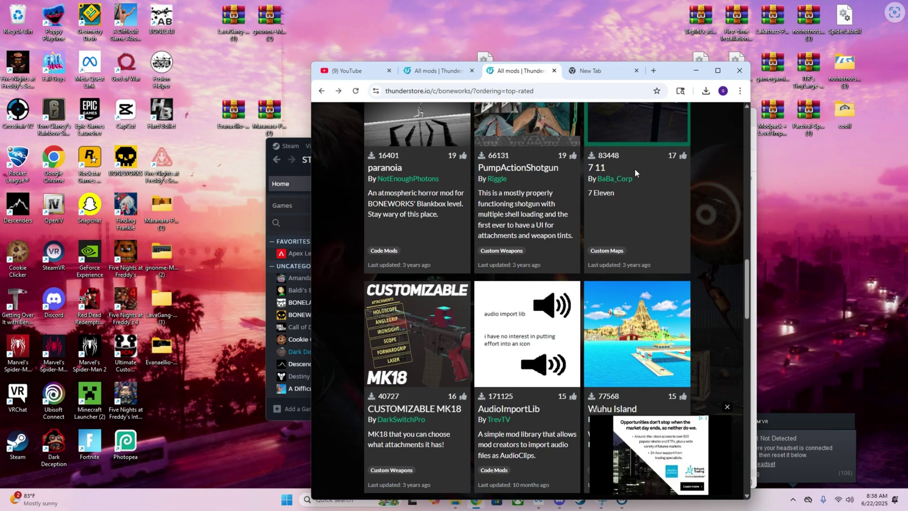
{"action": "scroll", "coordinate": [635, 168], "scroll_direction": "down", "scroll_amount": 7}
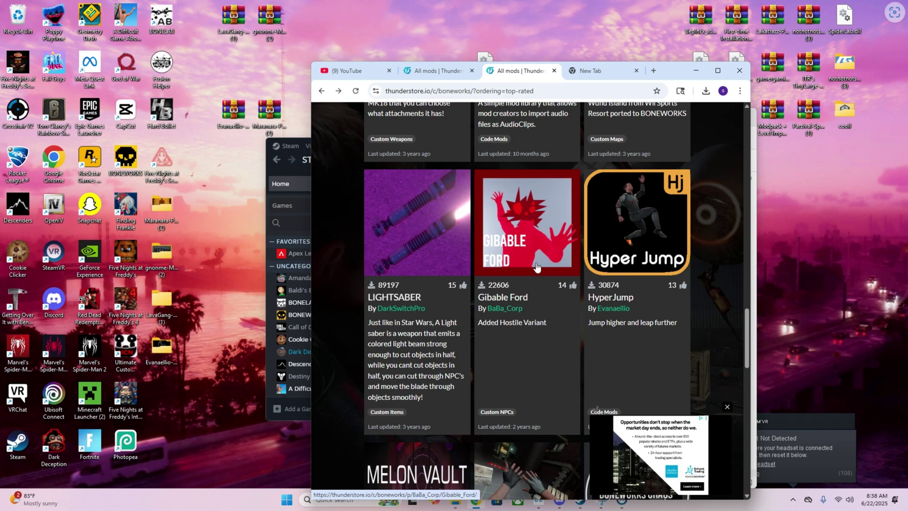
{"action": "scroll", "coordinate": [558, 283], "scroll_direction": "down", "scroll_amount": 12}
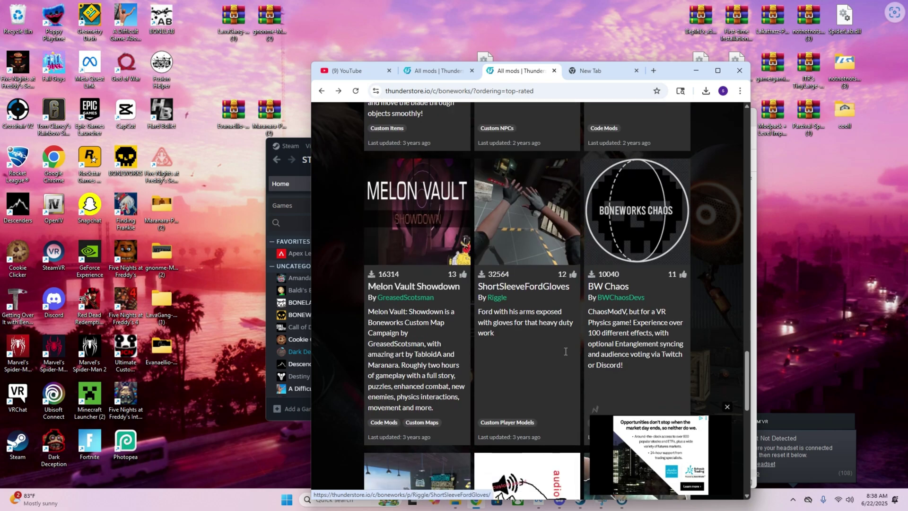
{"action": "scroll", "coordinate": [583, 334], "scroll_direction": "down", "scroll_amount": 3}
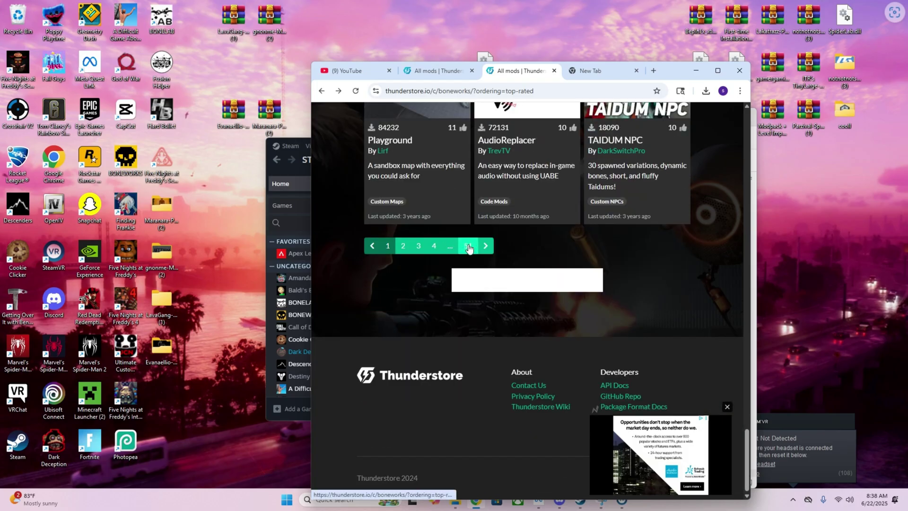
{"action": "scroll", "coordinate": [471, 284], "scroll_direction": "up", "scroll_amount": 3}
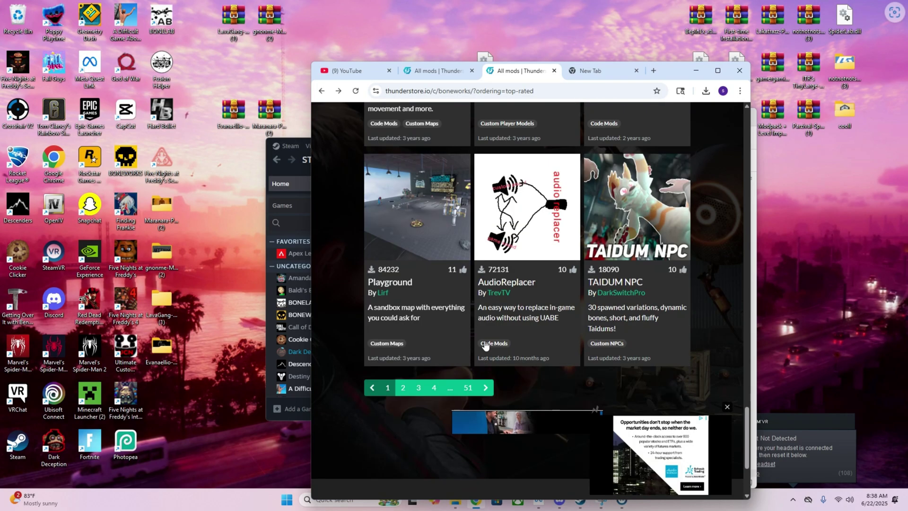
{"action": "scroll", "coordinate": [595, 215], "scroll_direction": "up", "scroll_amount": 10}
{"action": "scroll", "coordinate": [594, 215], "scroll_direction": "up", "scroll_amount": 15}
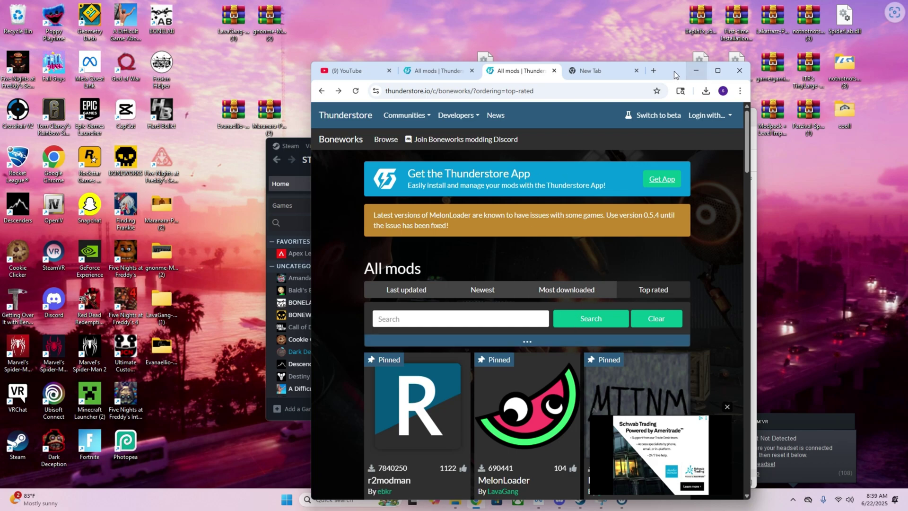
Shift the browser window slightly upward and review the available versions on MelonLoader's mod page
{"action": "left_click_drag", "start_coordinate": [674, 74], "coordinate": [681, 53]}
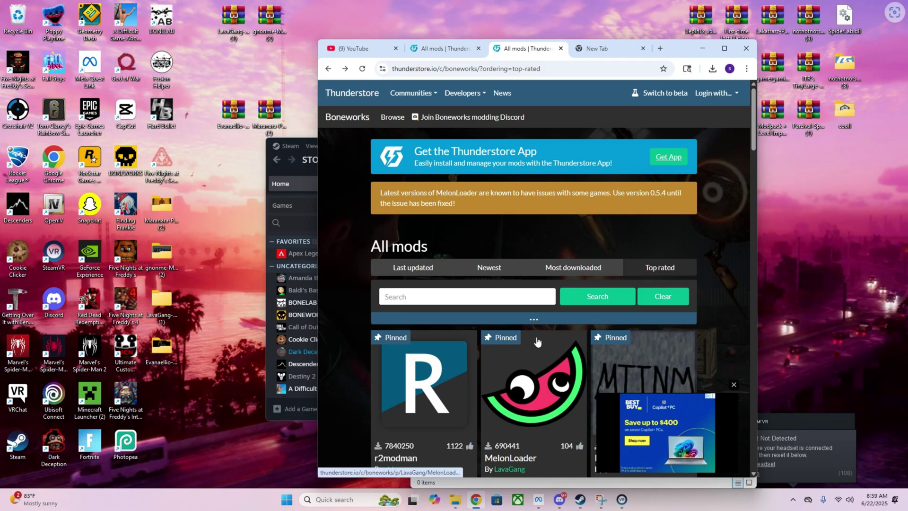
{"action": "scroll", "coordinate": [606, 229], "scroll_direction": "down", "scroll_amount": 3}
{"action": "left_click", "coordinate": [539, 262]}
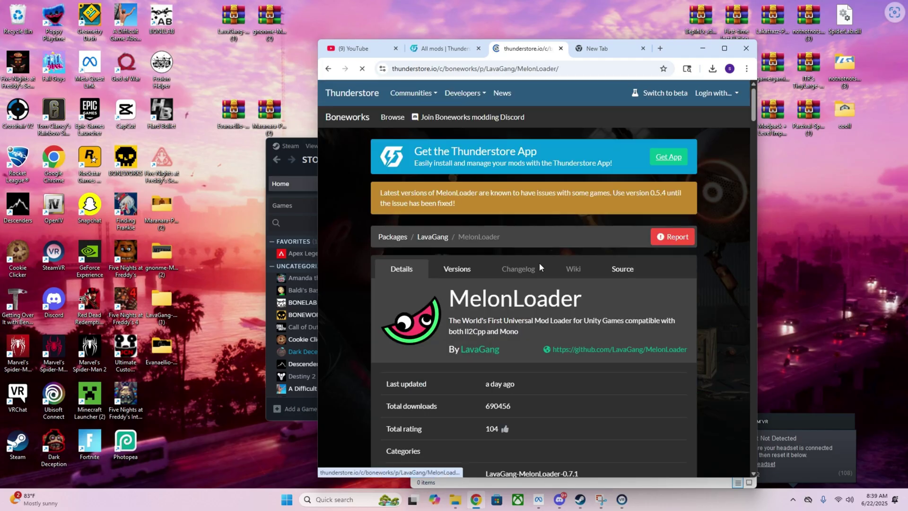
{"action": "left_click", "coordinate": [456, 271]}
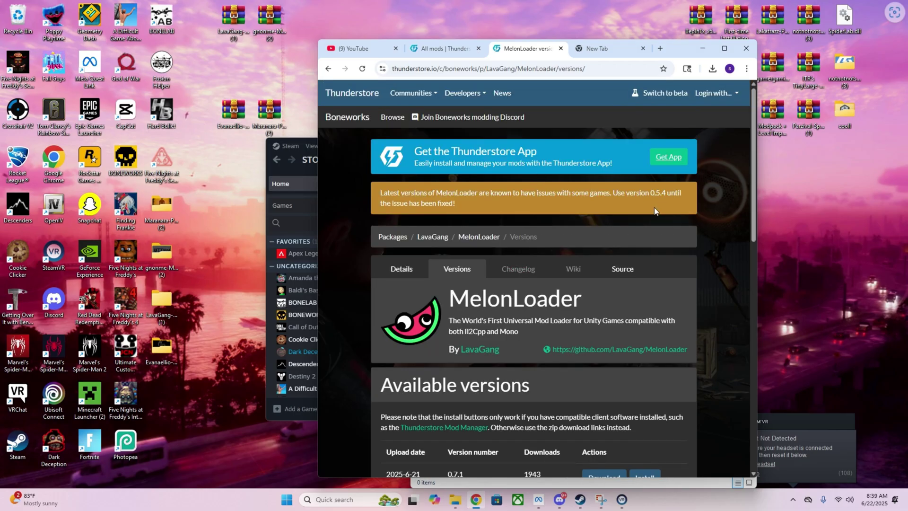
{"action": "scroll", "coordinate": [650, 207], "scroll_direction": "down", "scroll_amount": 4}
{"action": "scroll", "coordinate": [597, 269], "scroll_direction": "down", "scroll_amount": 5}
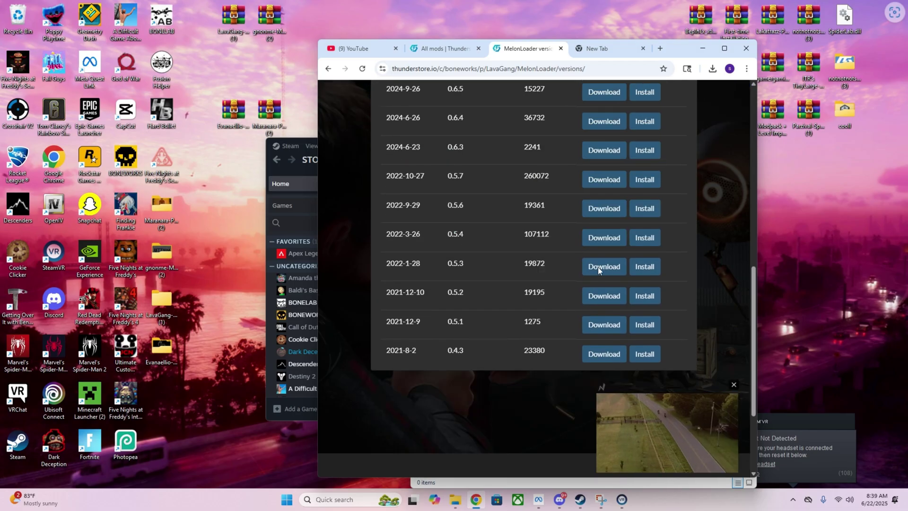
{"action": "scroll", "coordinate": [702, 281], "scroll_direction": "up", "scroll_amount": 10}
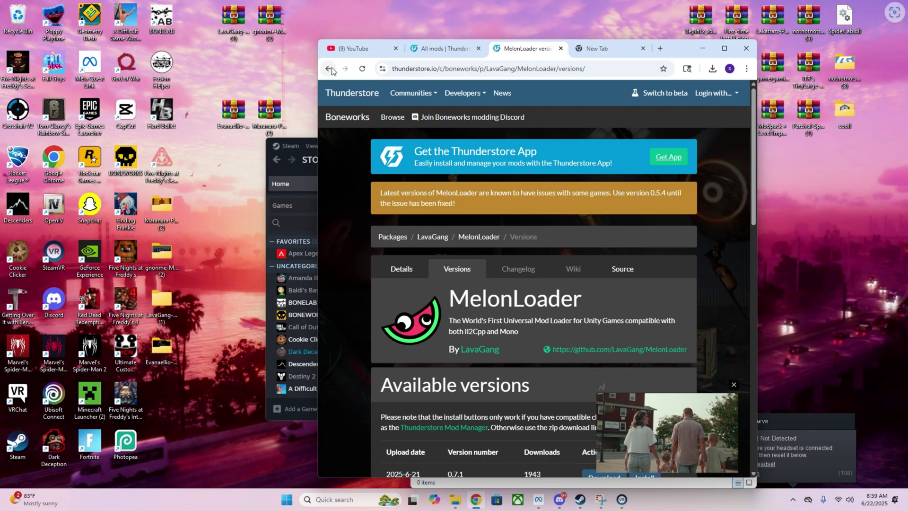
Go back from the MelonLoader page to the top-rated mod list and skim its mods again from start to end
{"action": "left_click", "coordinate": [329, 69]}
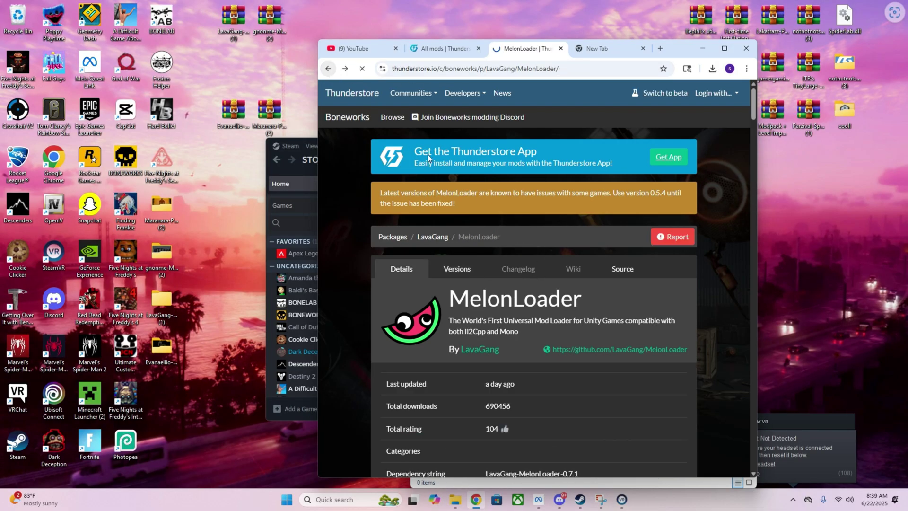
{"action": "scroll", "coordinate": [526, 230], "scroll_direction": "down", "scroll_amount": 5}
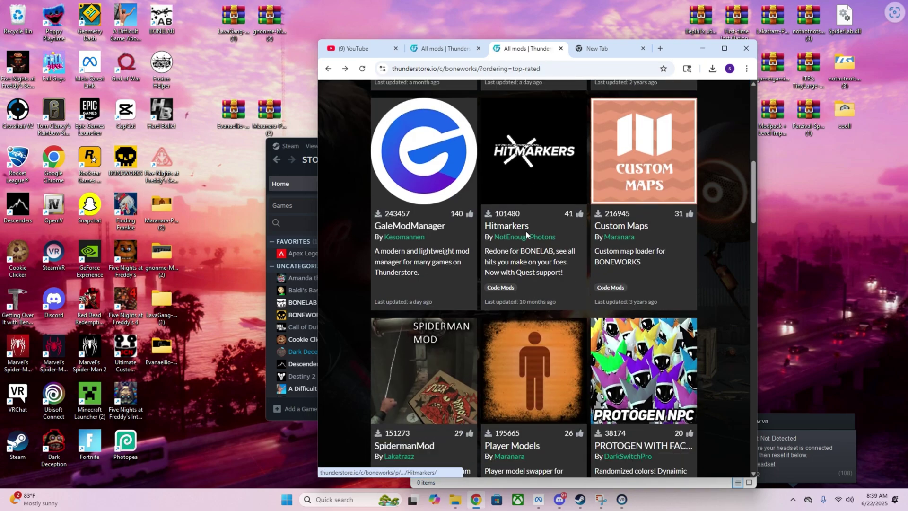
{"action": "scroll", "coordinate": [526, 231], "scroll_direction": "down", "scroll_amount": 12}
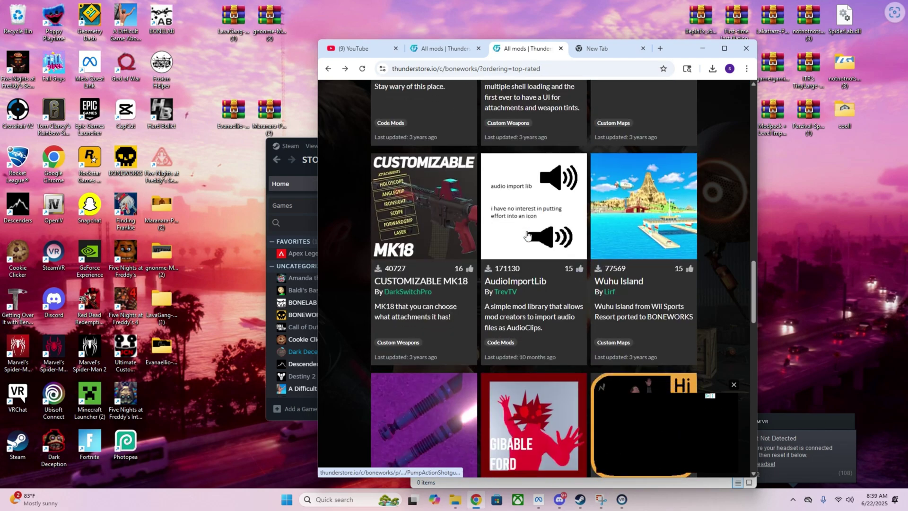
{"action": "scroll", "coordinate": [527, 235], "scroll_direction": "down", "scroll_amount": 4}
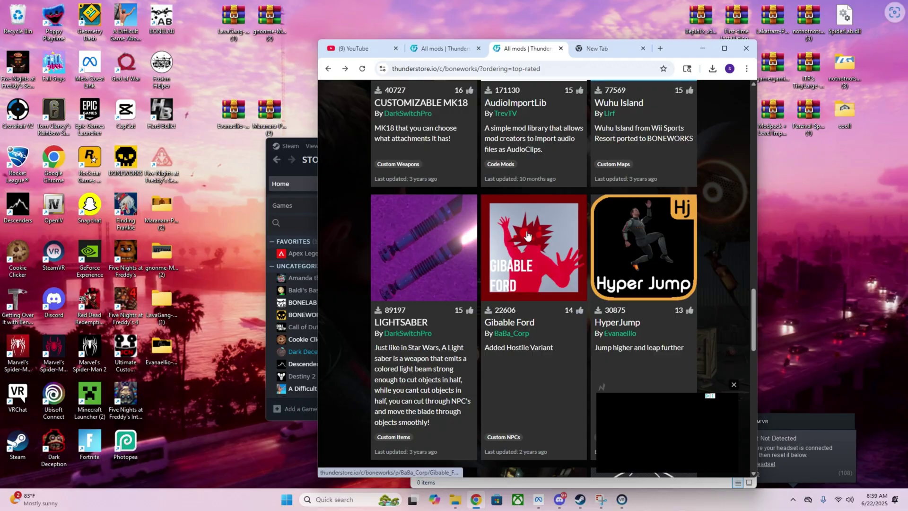
{"action": "scroll", "coordinate": [526, 235], "scroll_direction": "down", "scroll_amount": 10}
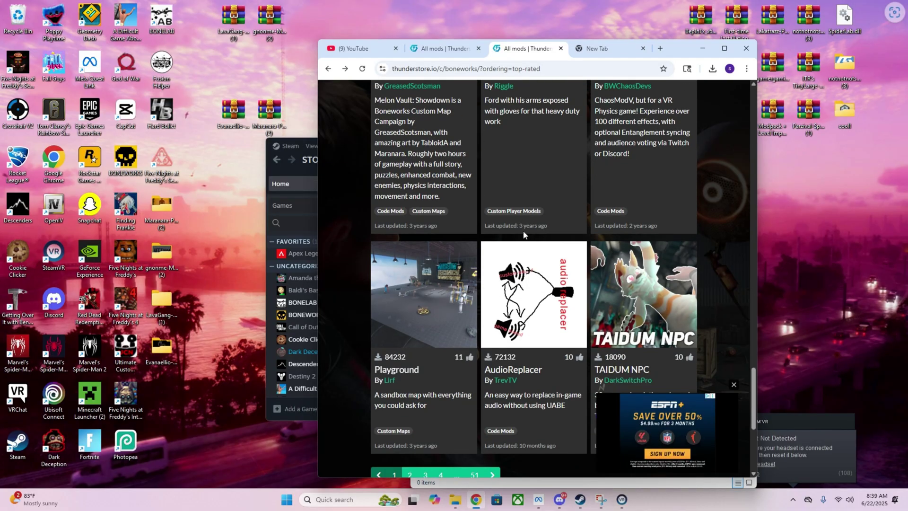
{"action": "scroll", "coordinate": [524, 235], "scroll_direction": "down", "scroll_amount": 5}
{"action": "scroll", "coordinate": [517, 236], "scroll_direction": "up", "scroll_amount": 10}
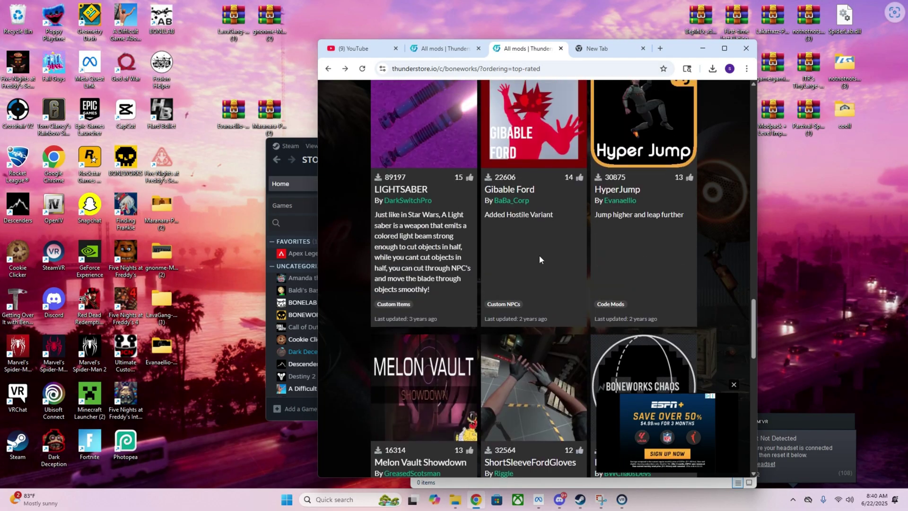
{"action": "scroll", "coordinate": [540, 259], "scroll_direction": "up", "scroll_amount": 15}
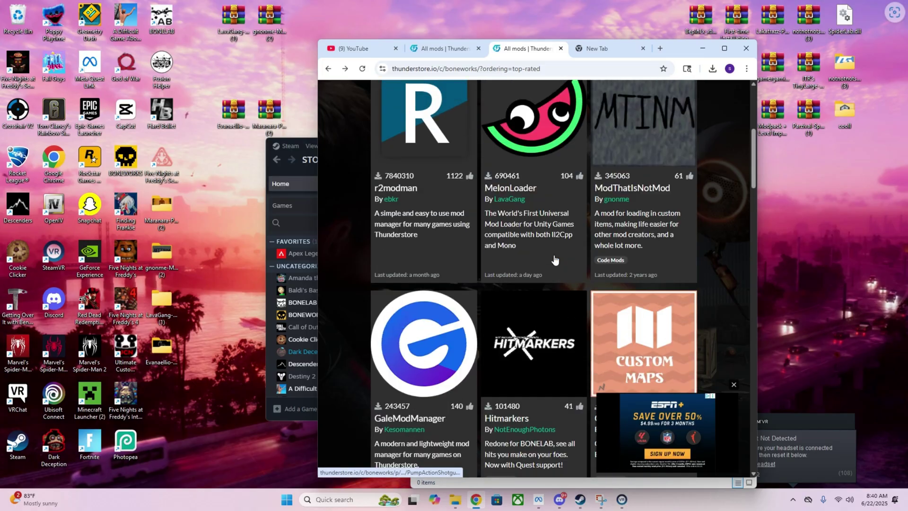
{"action": "scroll", "coordinate": [554, 259], "scroll_direction": "up", "scroll_amount": 5}
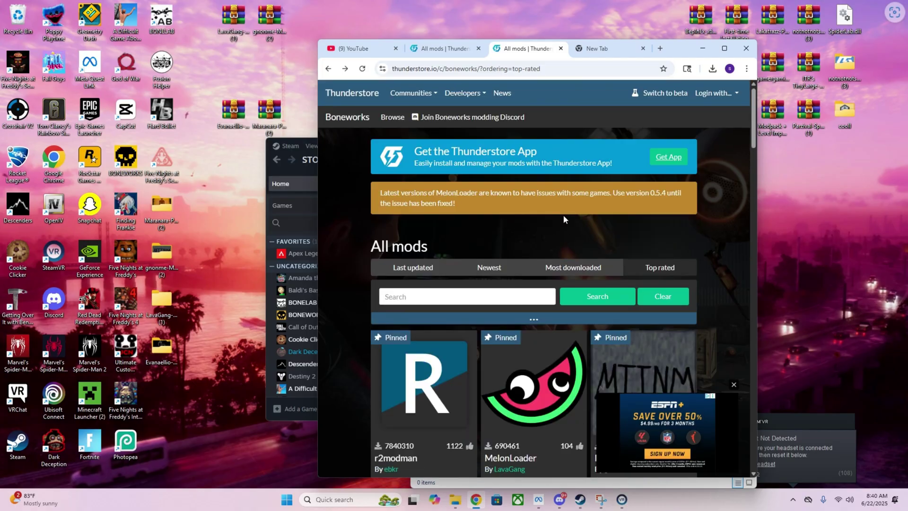